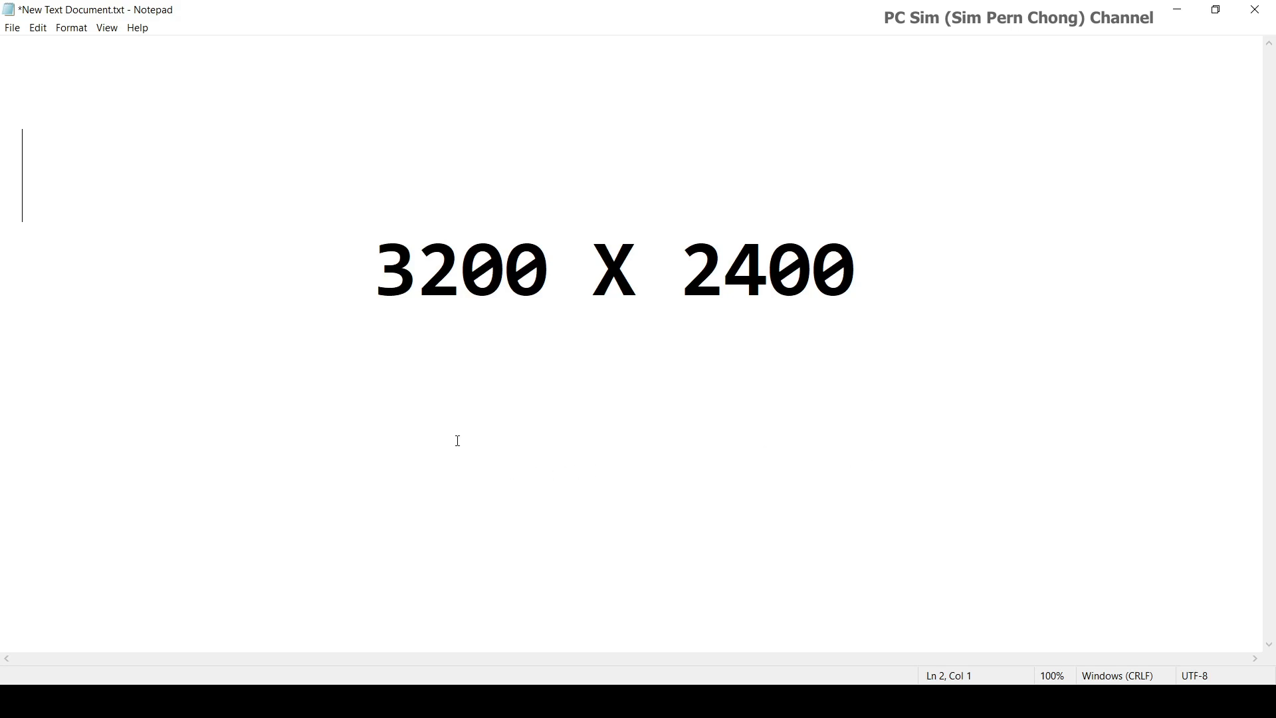
# Switch to Rhino and add a new floating viewport to the layout of remote.3dm
pyautogui.hotkey('alt', 'Tab')
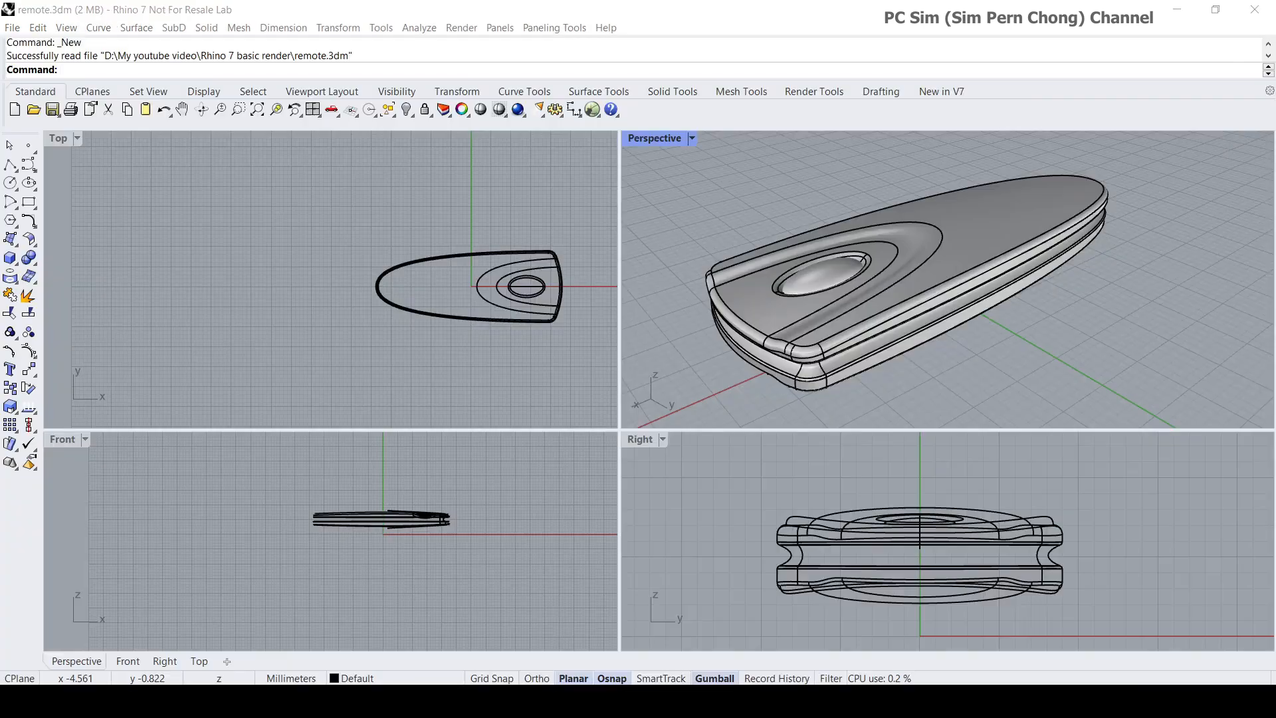
pyautogui.click(650, 140)
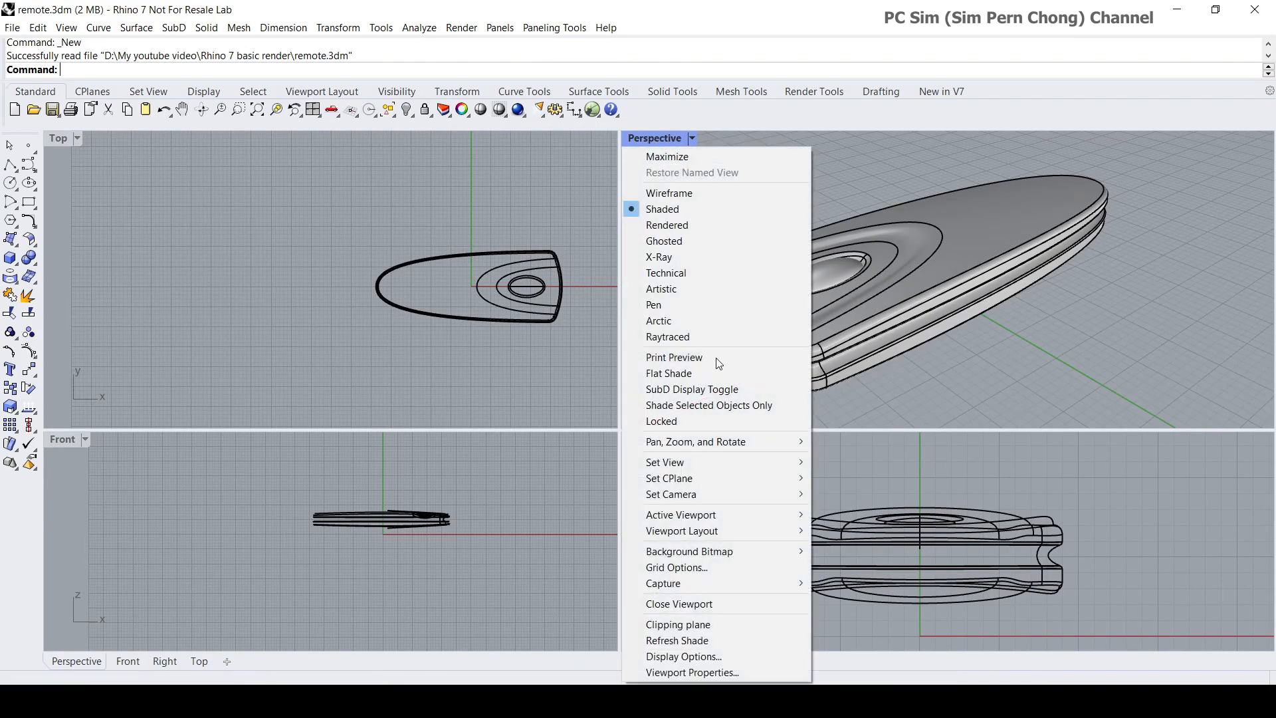
pyautogui.moveTo(715, 516)
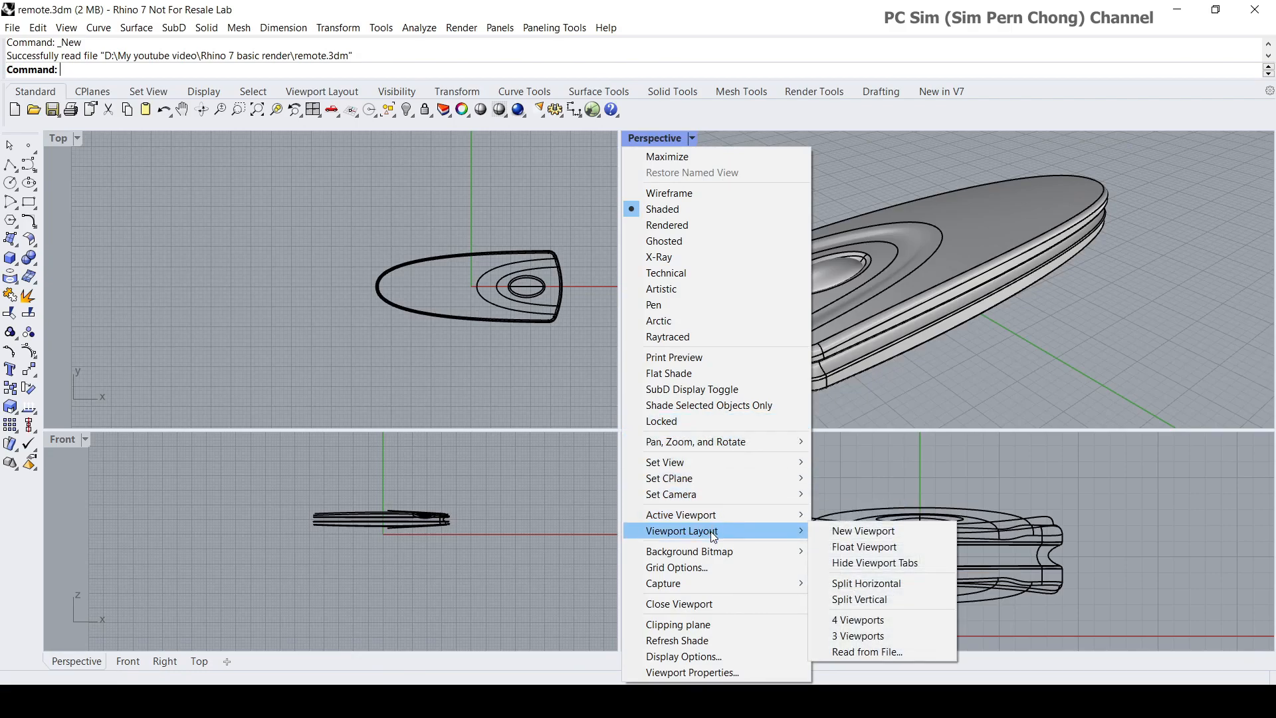
pyautogui.click(848, 539)
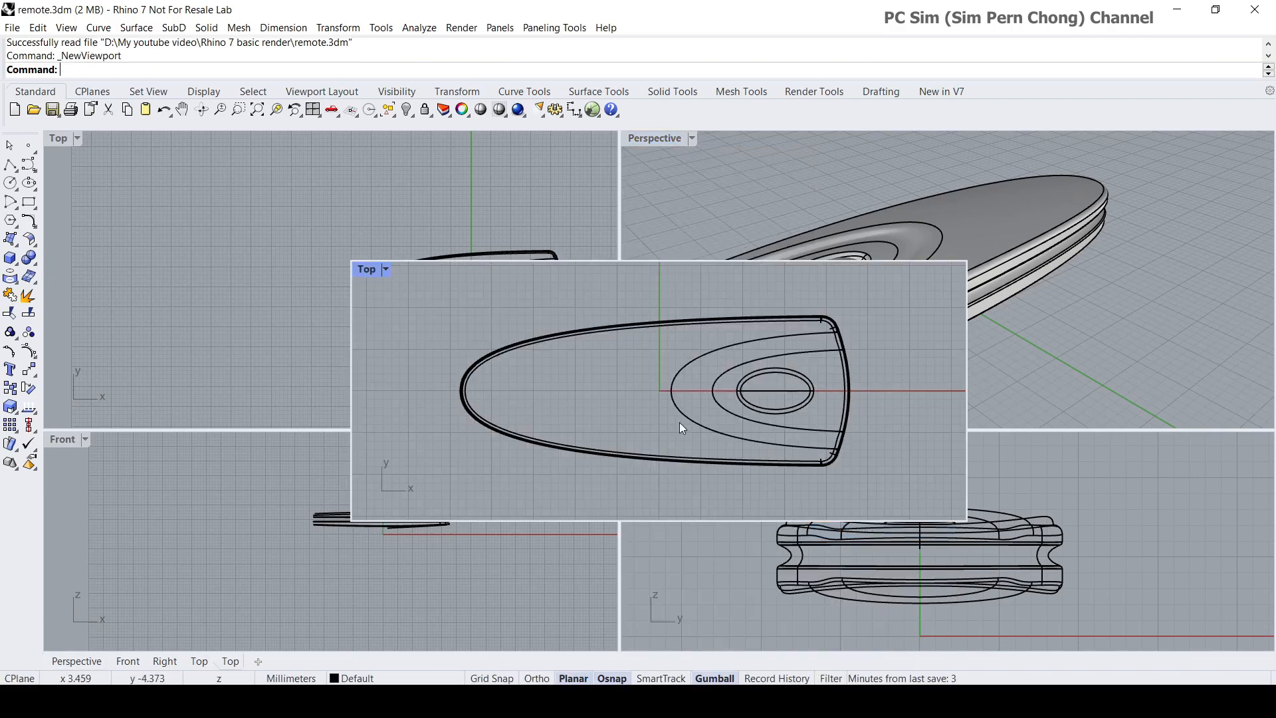
# Set the new floating viewport to the Perspective view and move it clear of the shaded Perspective viewport
pyautogui.click(366, 273)
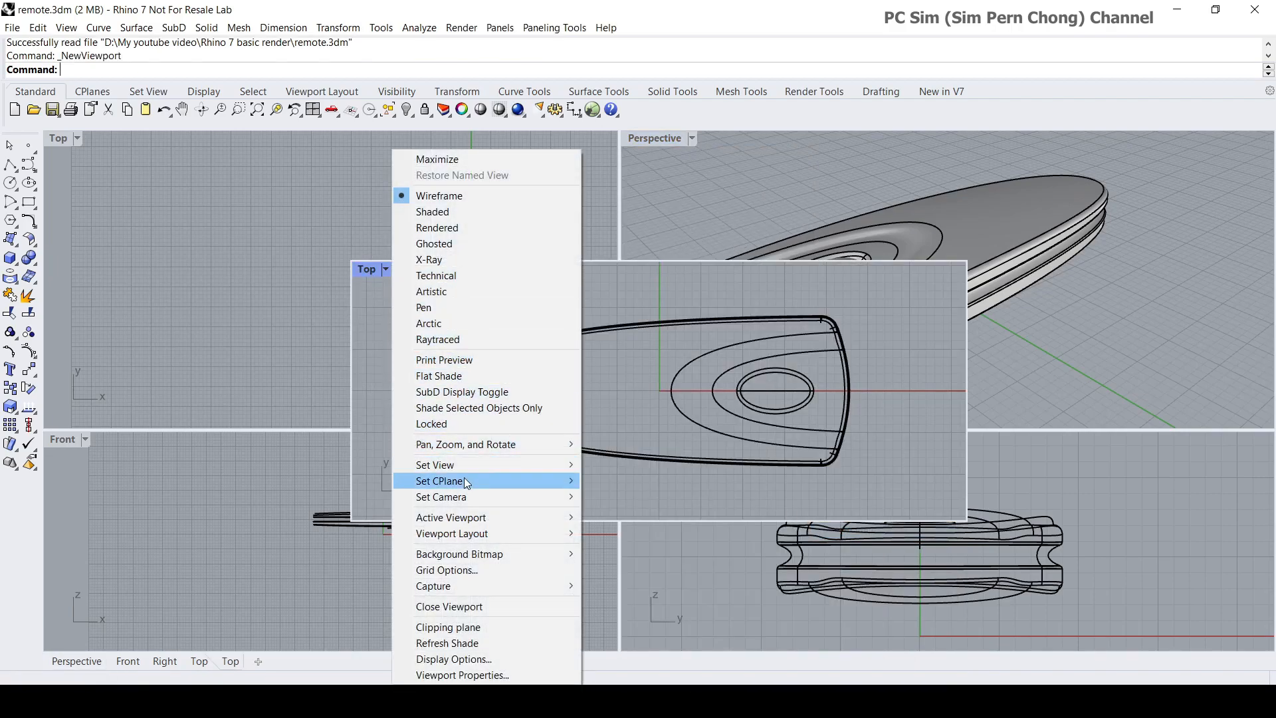
pyautogui.moveTo(460, 492)
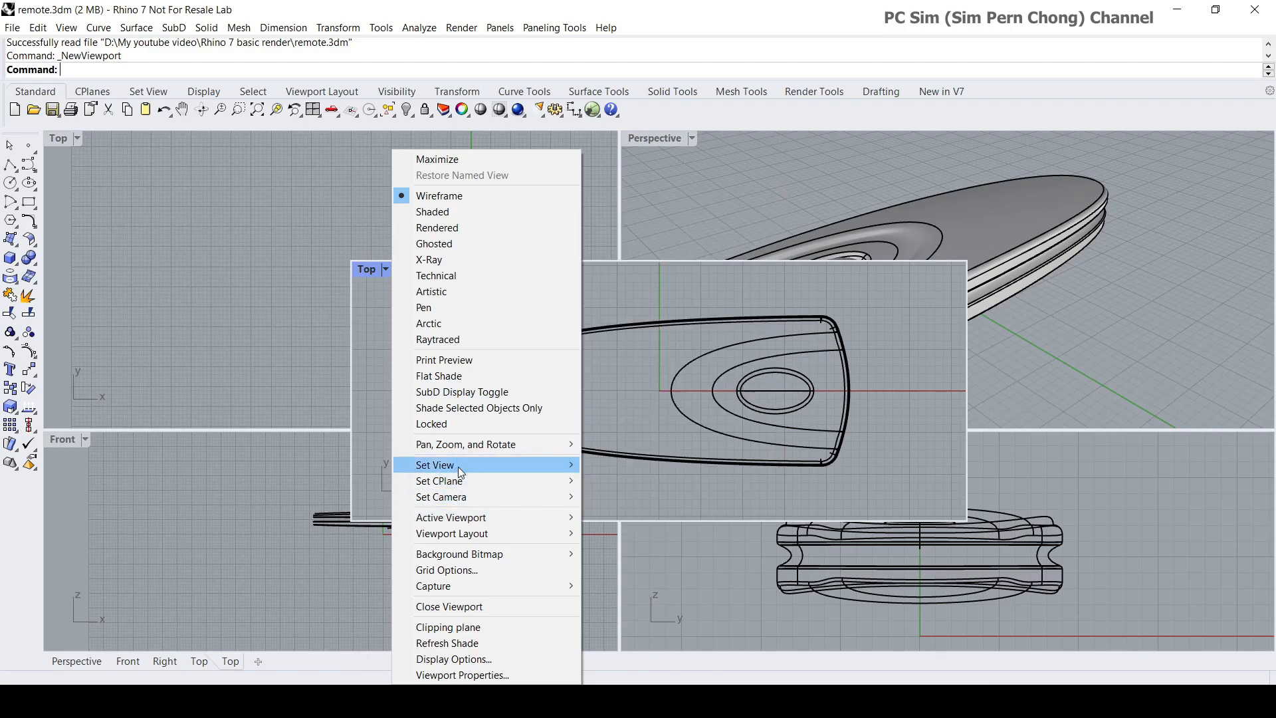
pyautogui.moveTo(457, 467)
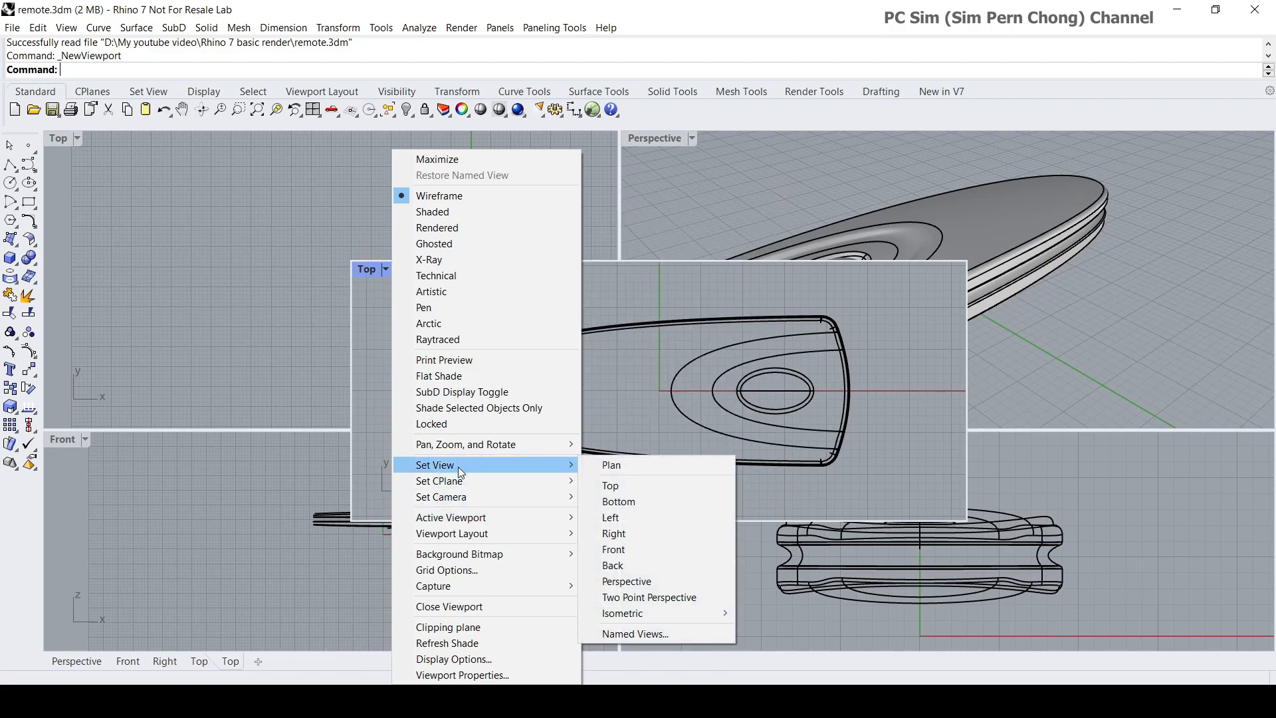
pyautogui.click(628, 581)
pyautogui.moveTo(396, 269); pyautogui.dragTo(142, 210)
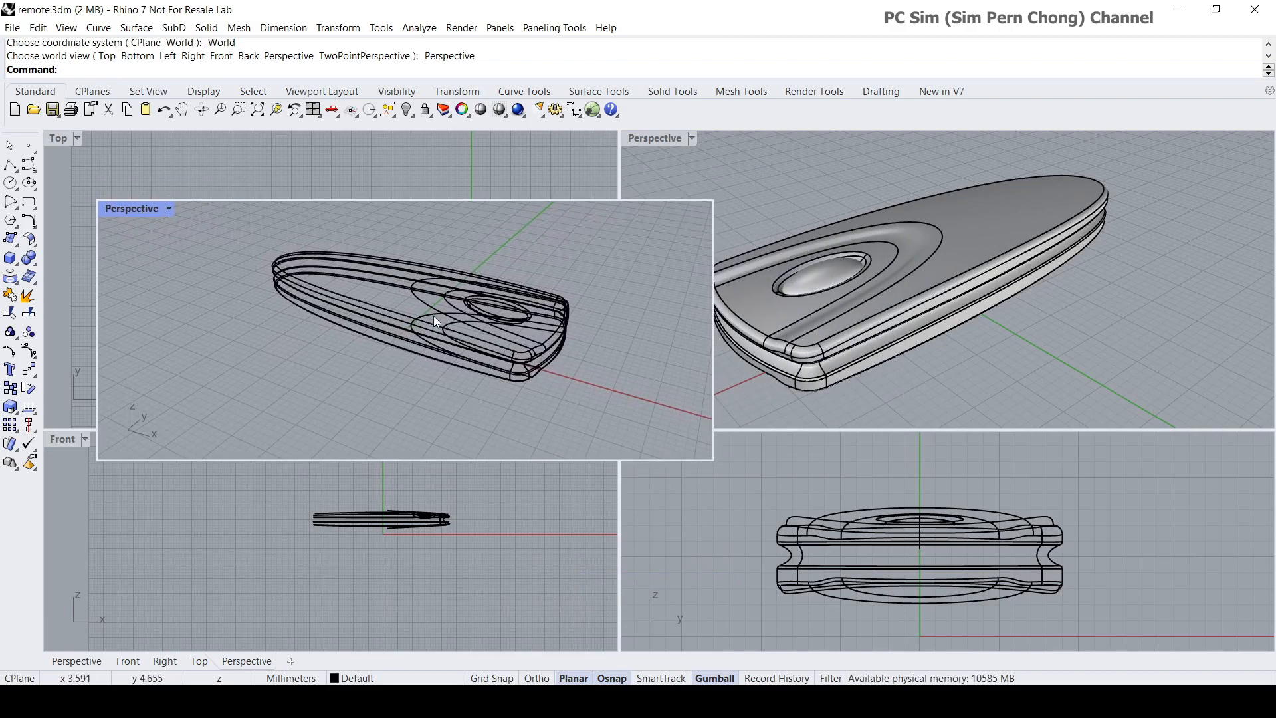
# Dock the view properties beside the viewports and reposition the floating Perspective viewport
pyautogui.click(461, 111)
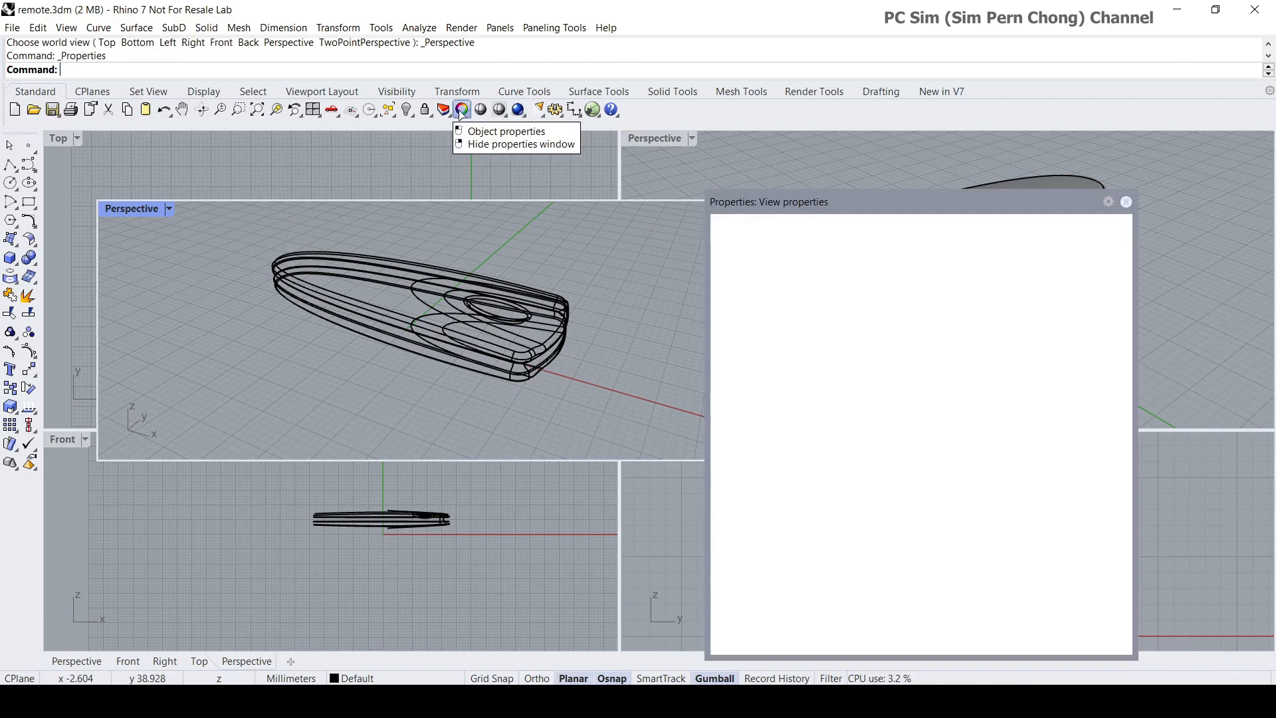
pyautogui.moveTo(795, 196); pyautogui.dragTo(1250, 123)
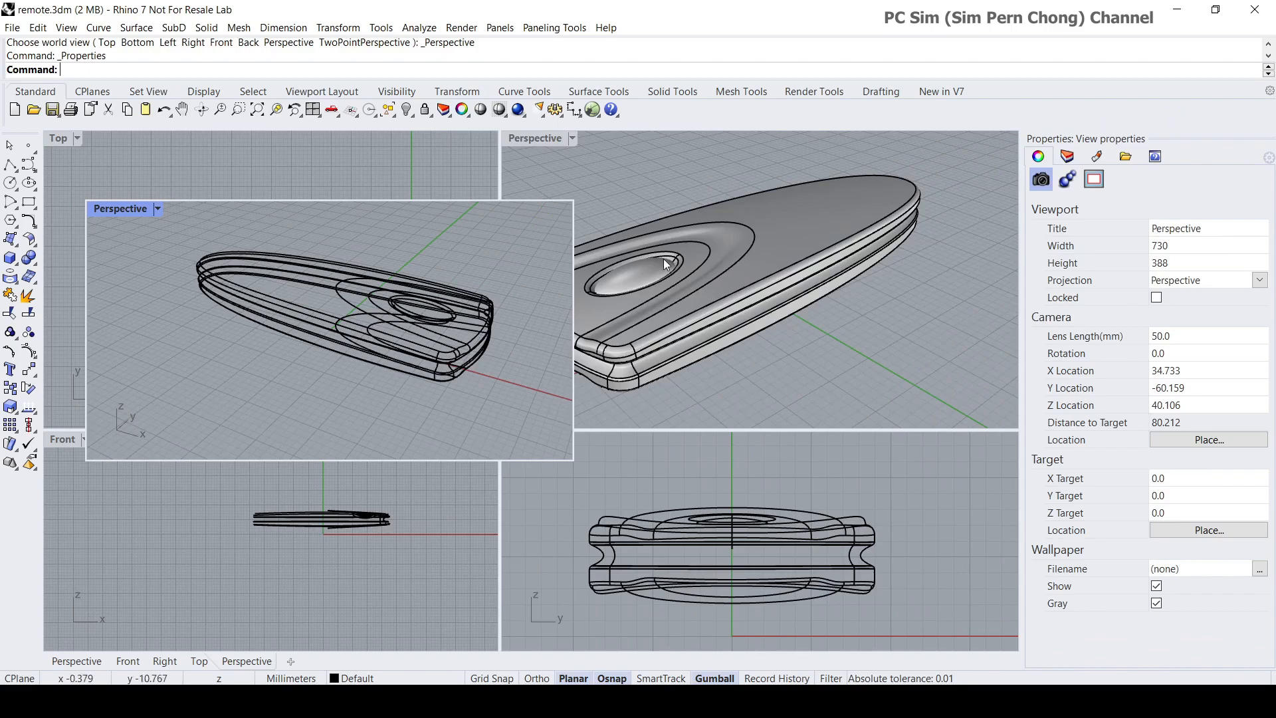
pyautogui.moveTo(108, 210); pyautogui.dragTo(257, 209)
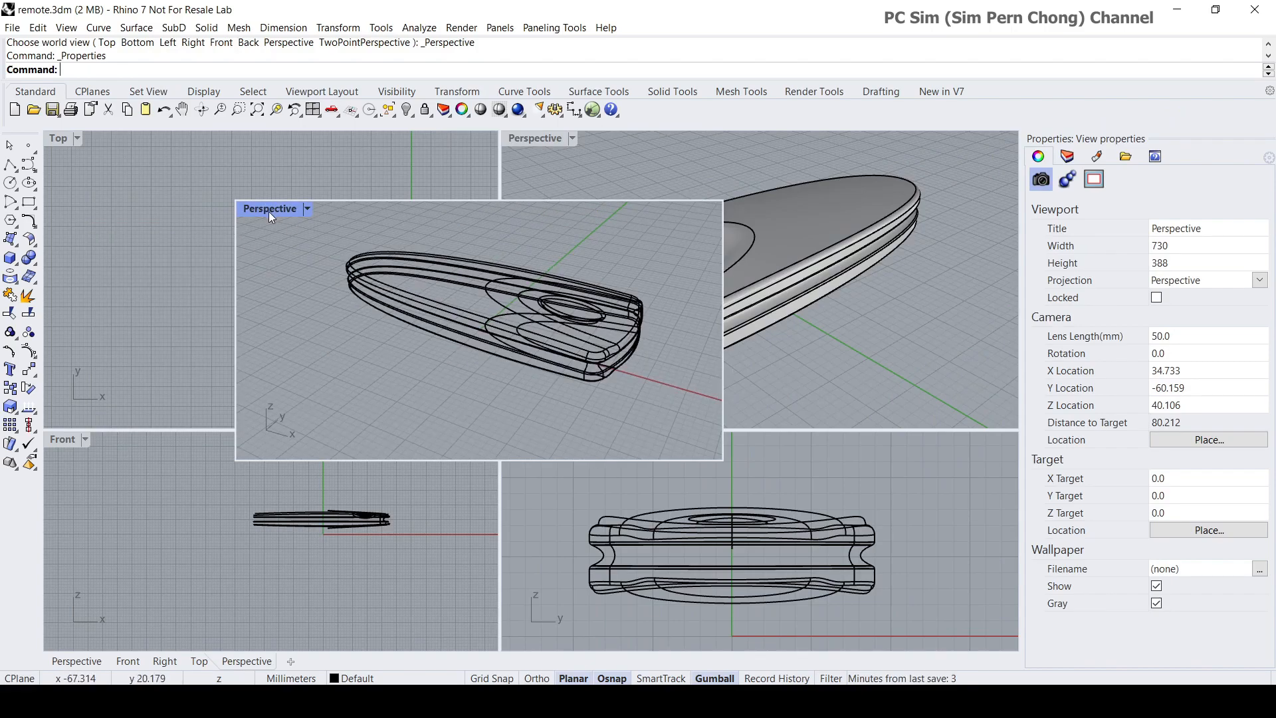
# Set the floating Perspective viewport's size to 800 wide by 600 high
pyautogui.click(1170, 247)
pyautogui.write('800')
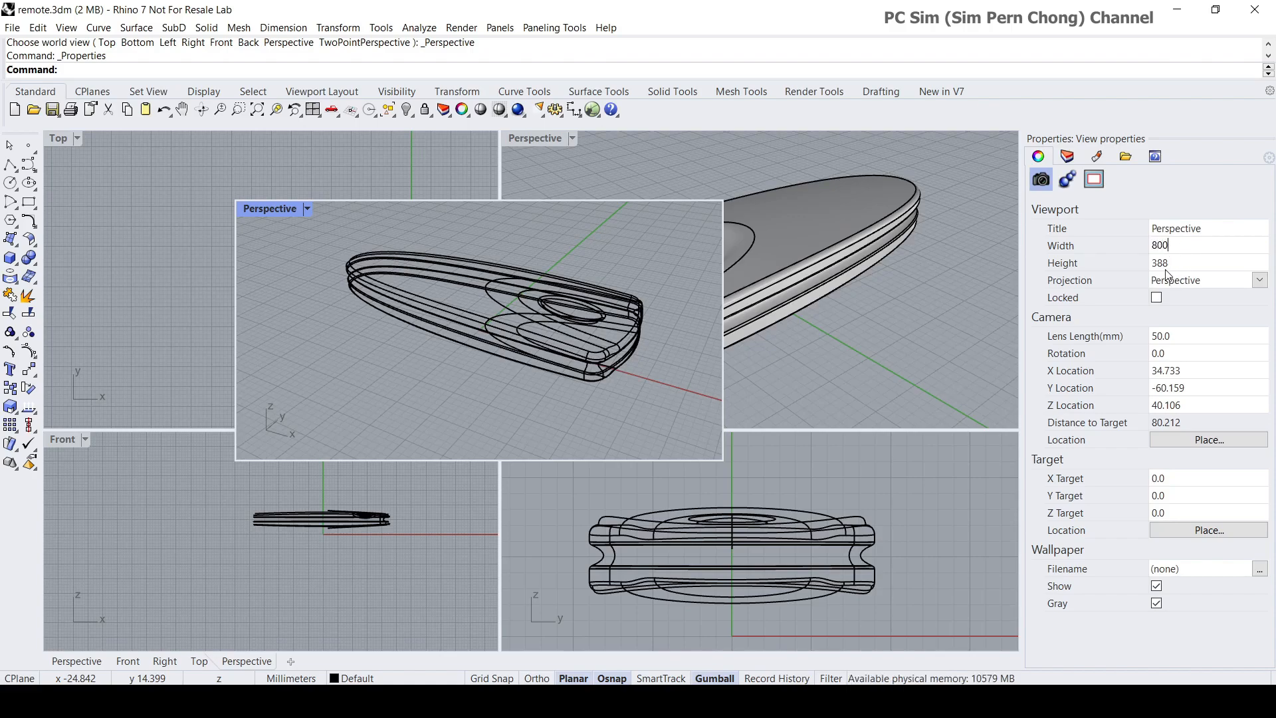
pyautogui.click(1157, 264)
pyautogui.write('600')
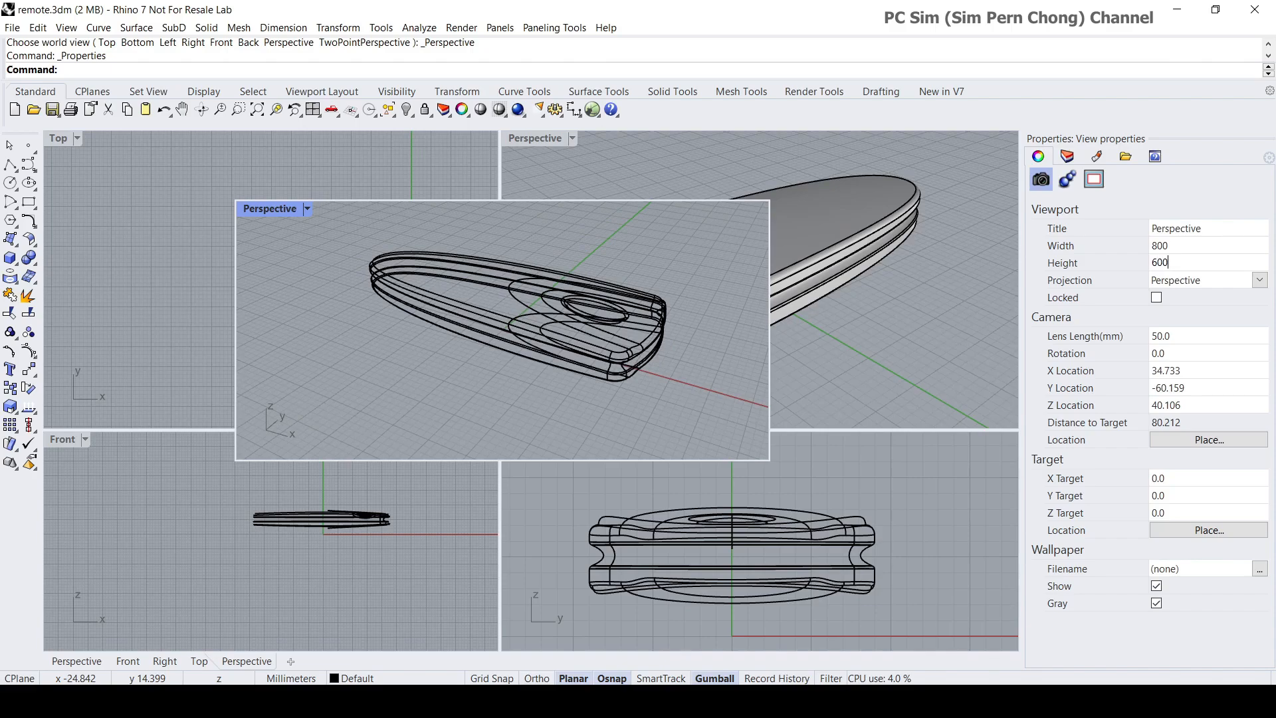
pyautogui.press('Return')
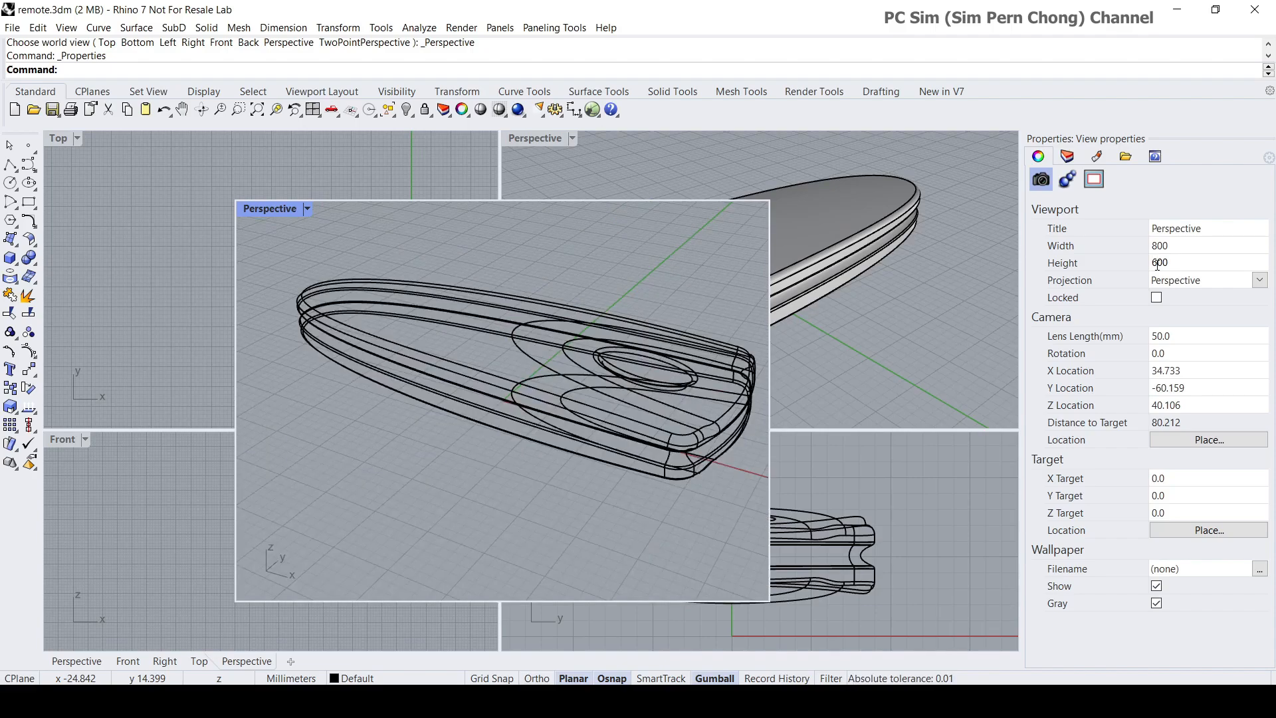
# Set the floating Perspective viewport to Shaded display, with the remote framed from its button end
pyautogui.keyDown('shift'); pyautogui.moveTo(581, 408); pyautogui.dragTo(313, 246, button='right'); pyautogui.keyUp('shift')
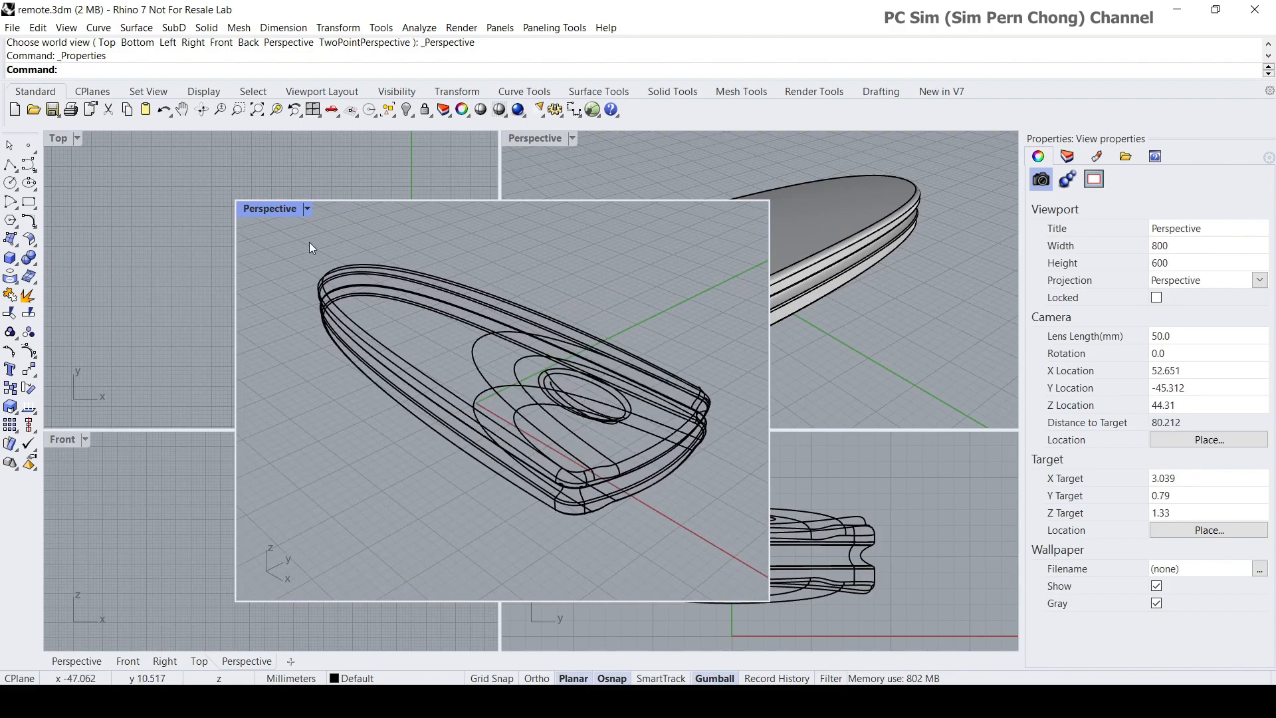
pyautogui.rightClick(314, 251)
pyautogui.click(346, 211)
pyautogui.moveTo(504, 396)
pyautogui.mouseDown(button='right')
pyautogui.moveTo(553, 397)
pyautogui.moveTo(459, 401)
pyautogui.moveTo(510, 436)
pyautogui.moveTo(509, 453)
pyautogui.moveTo(504, 424)
pyautogui.moveTo(524, 423)
pyautogui.moveTo(491, 417)
pyautogui.moveTo(528, 412)
pyautogui.moveTo(425, 405)
pyautogui.moveTo(478, 399)
pyautogui.mouseUp(button='right')
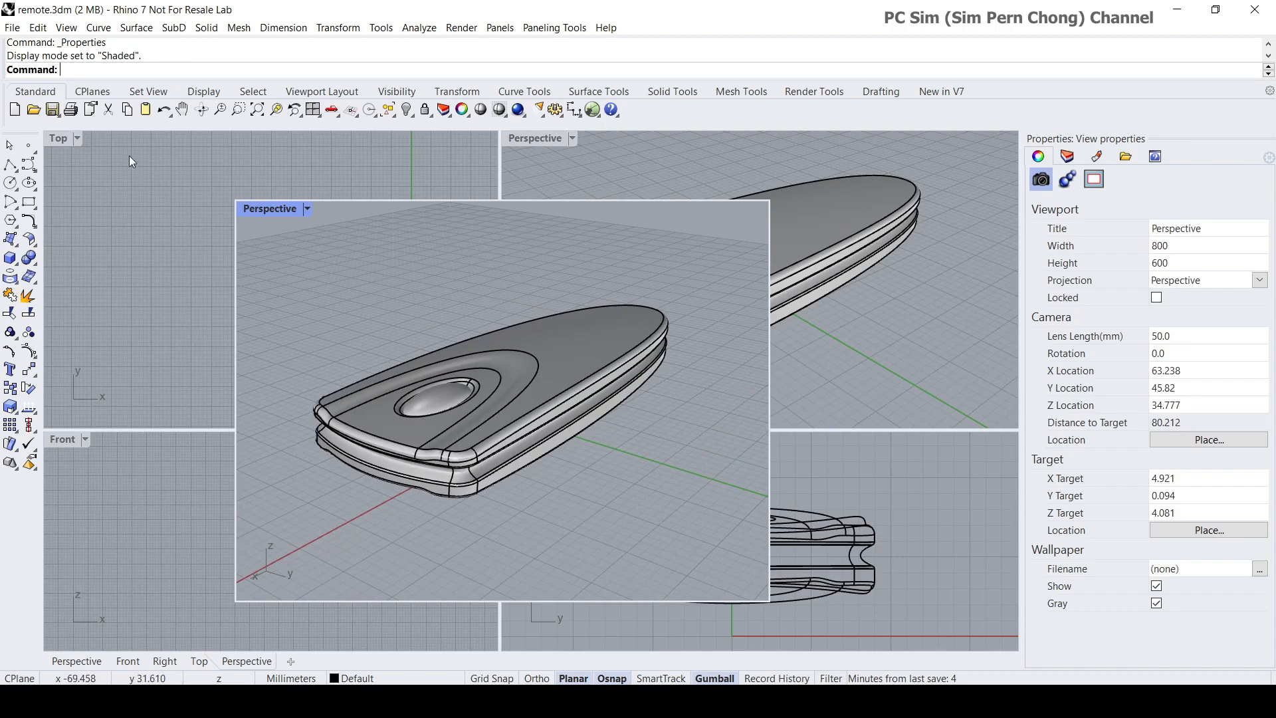
# Open the render content Libraries and set the floating Perspective viewport to Raytraced display
pyautogui.write('Libraries')
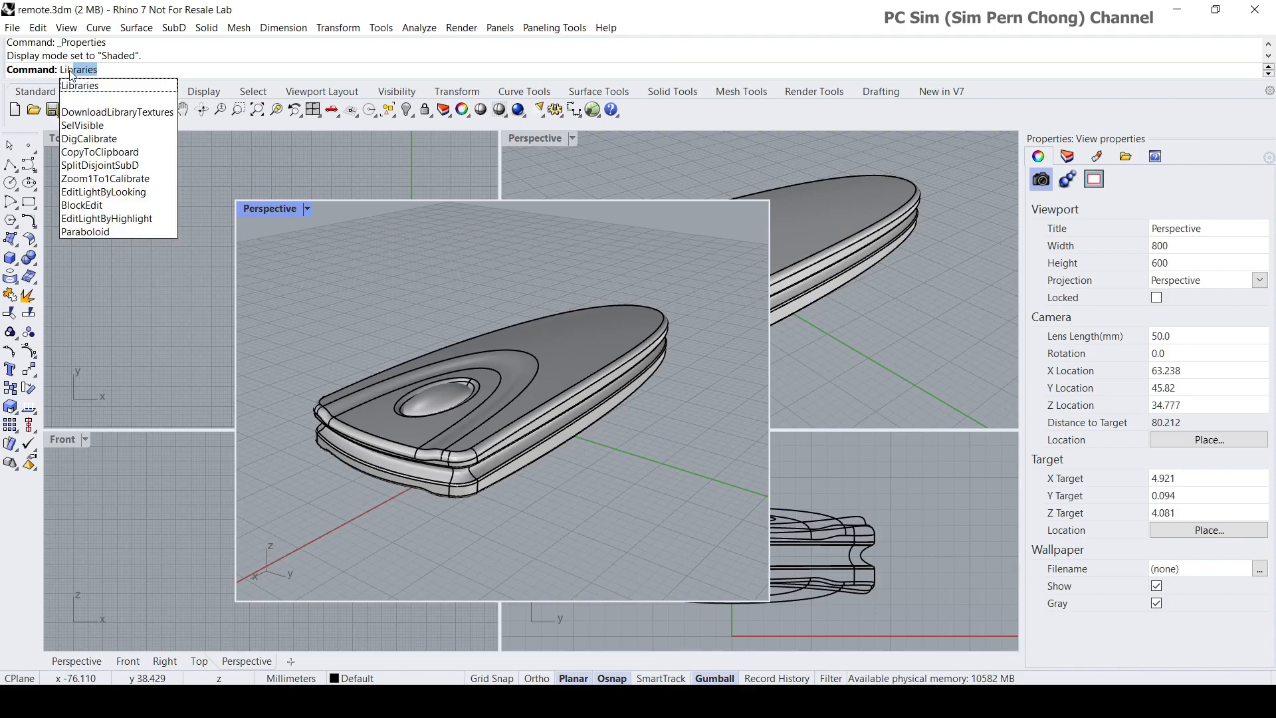
pyautogui.press('Return')
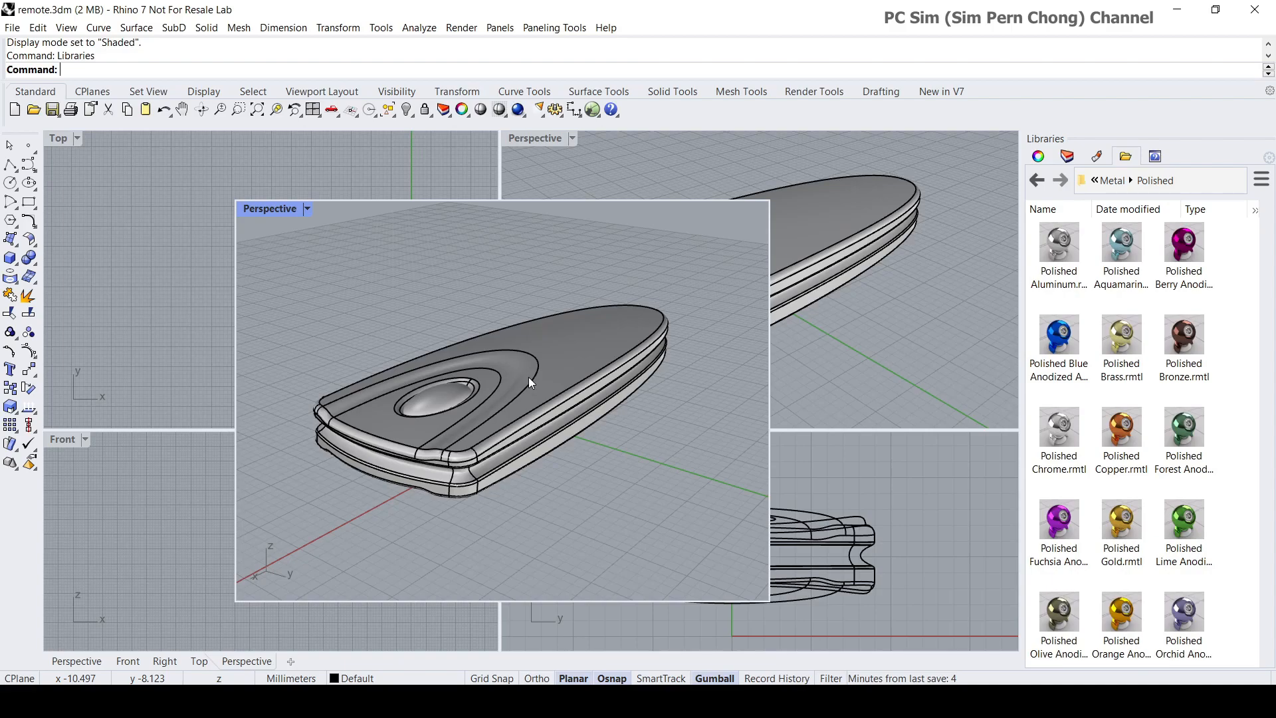
pyautogui.rightClick(257, 211)
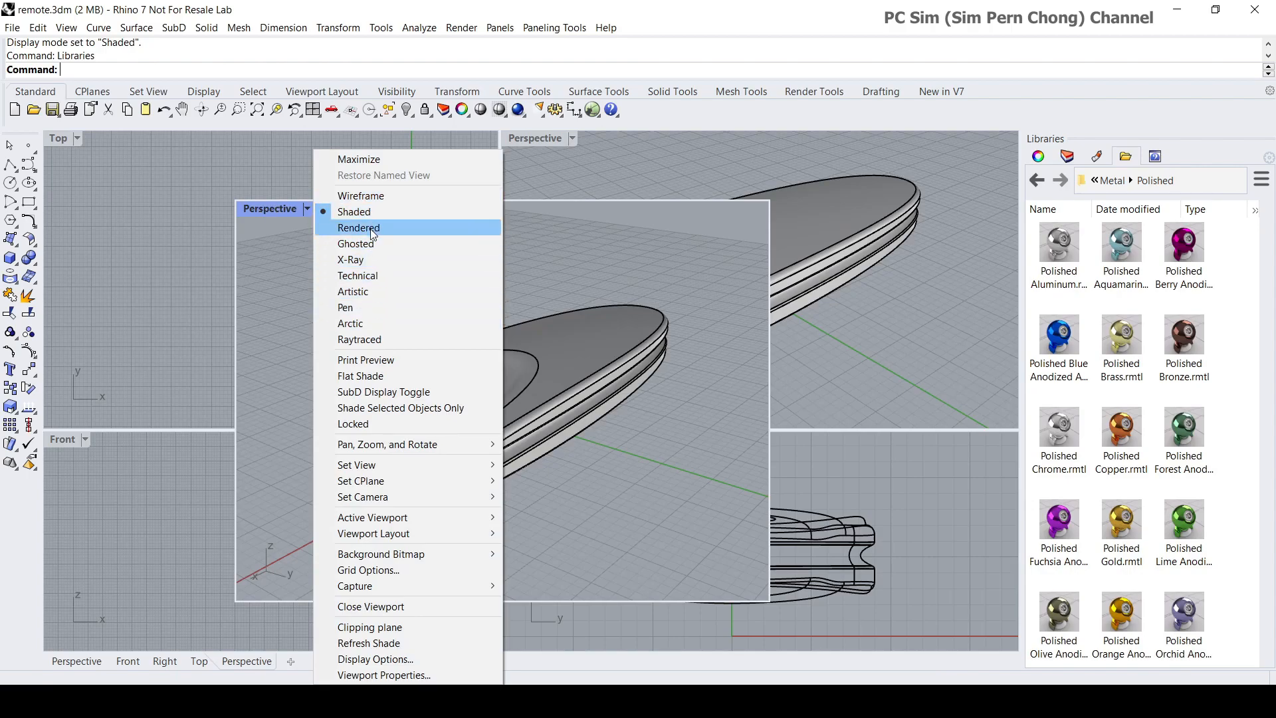
pyautogui.click(365, 342)
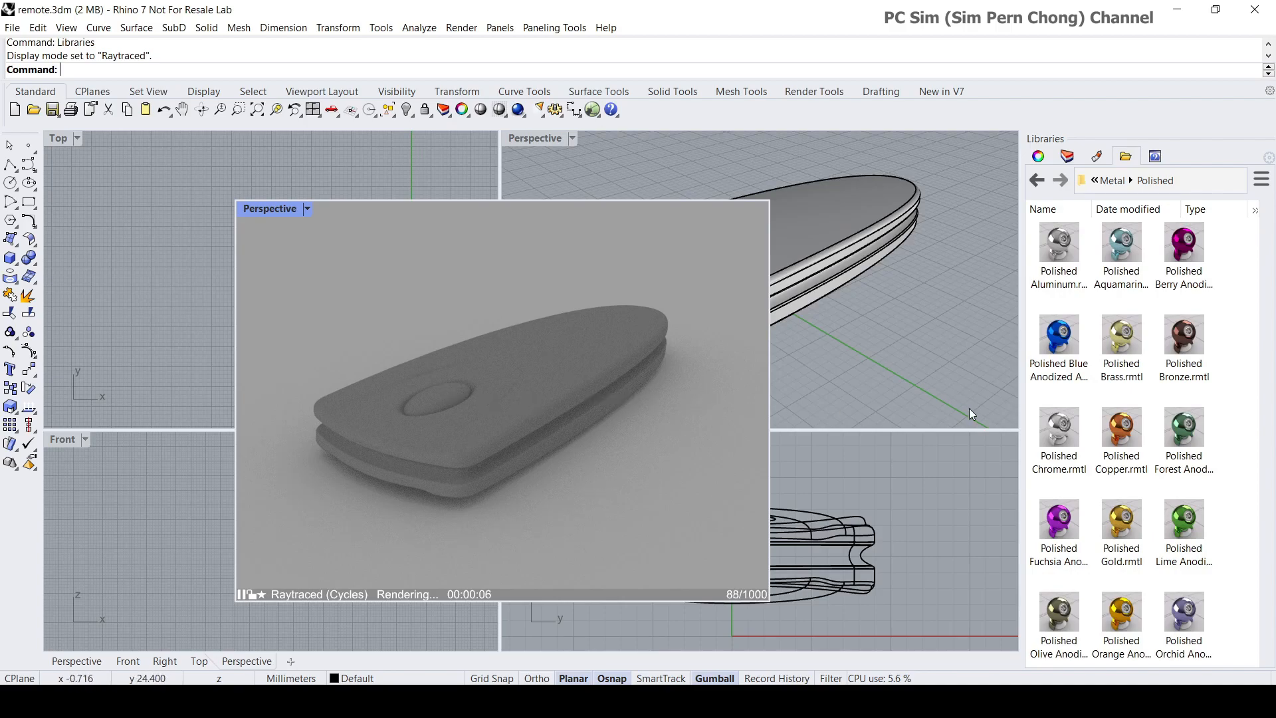
# Apply the Polished Platinum material from the library's Metal folder to the remote's body and deselect it
pyautogui.click(1112, 180)
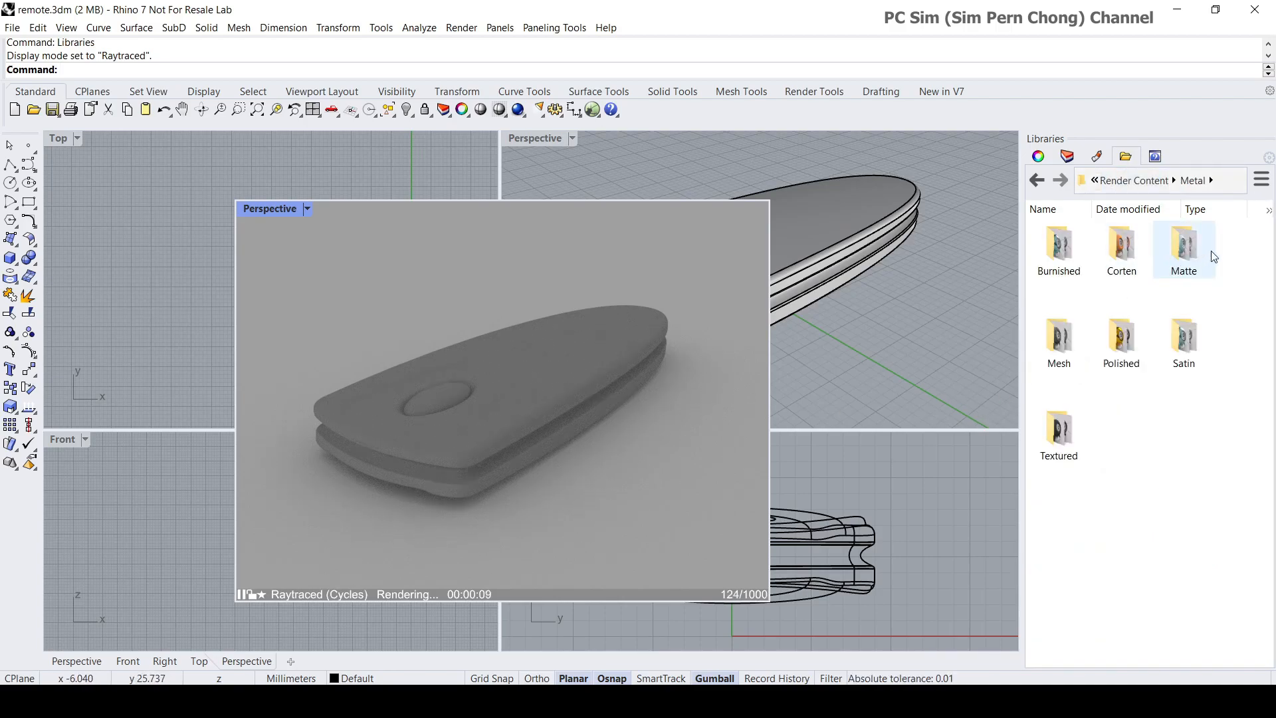
pyautogui.click(1122, 184)
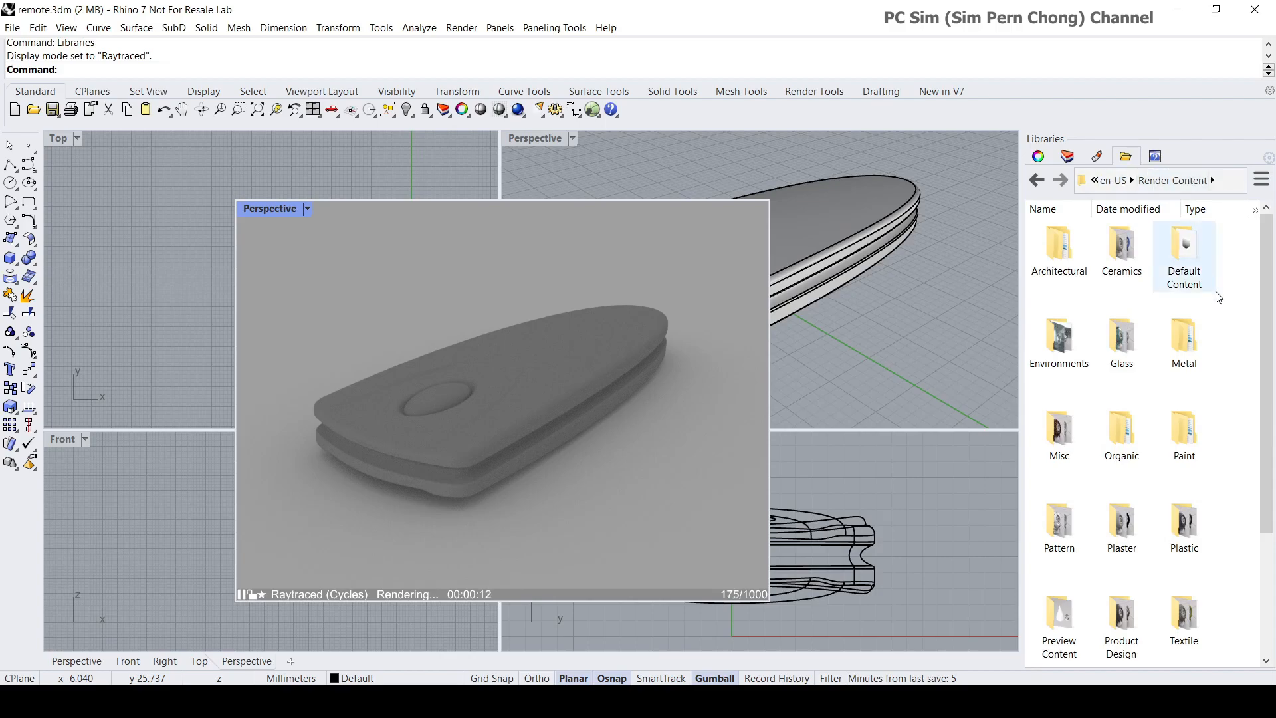
pyautogui.doubleClick(1193, 340)
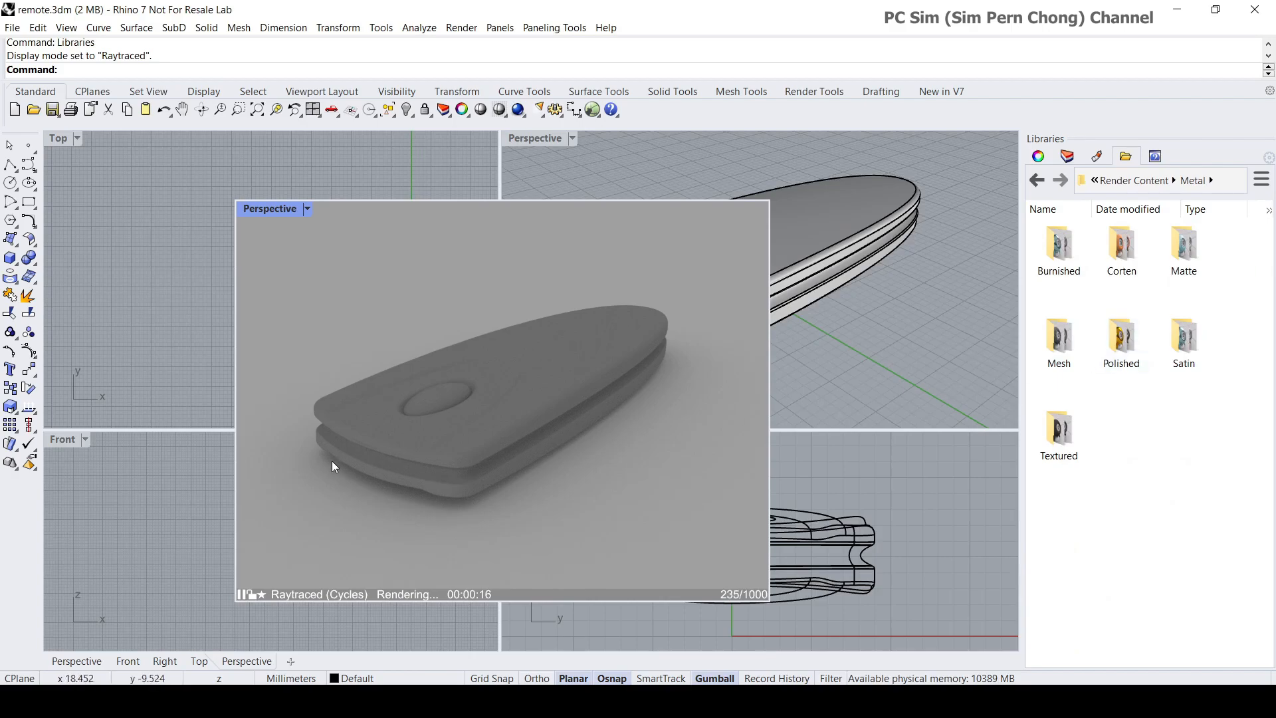
pyautogui.doubleClick(1123, 342)
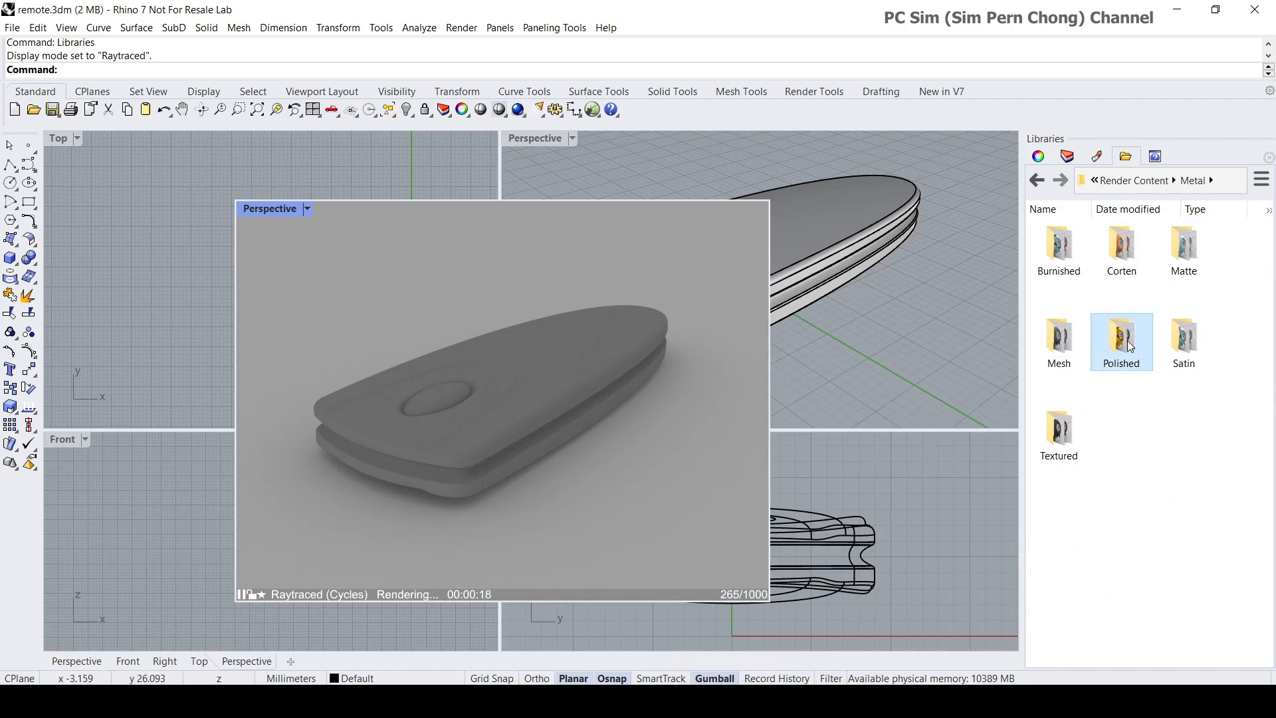
pyautogui.scroll(-2, 1242, 329)
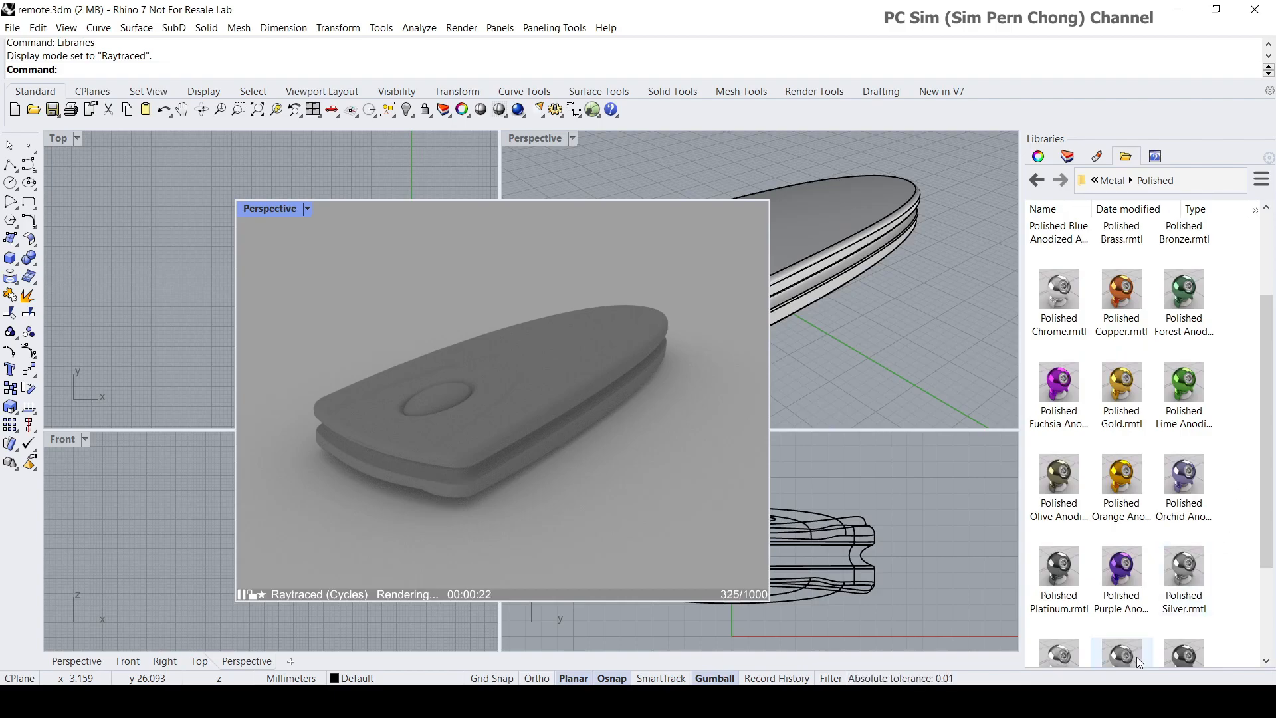
pyautogui.moveTo(1057, 571); pyautogui.dragTo(505, 441)
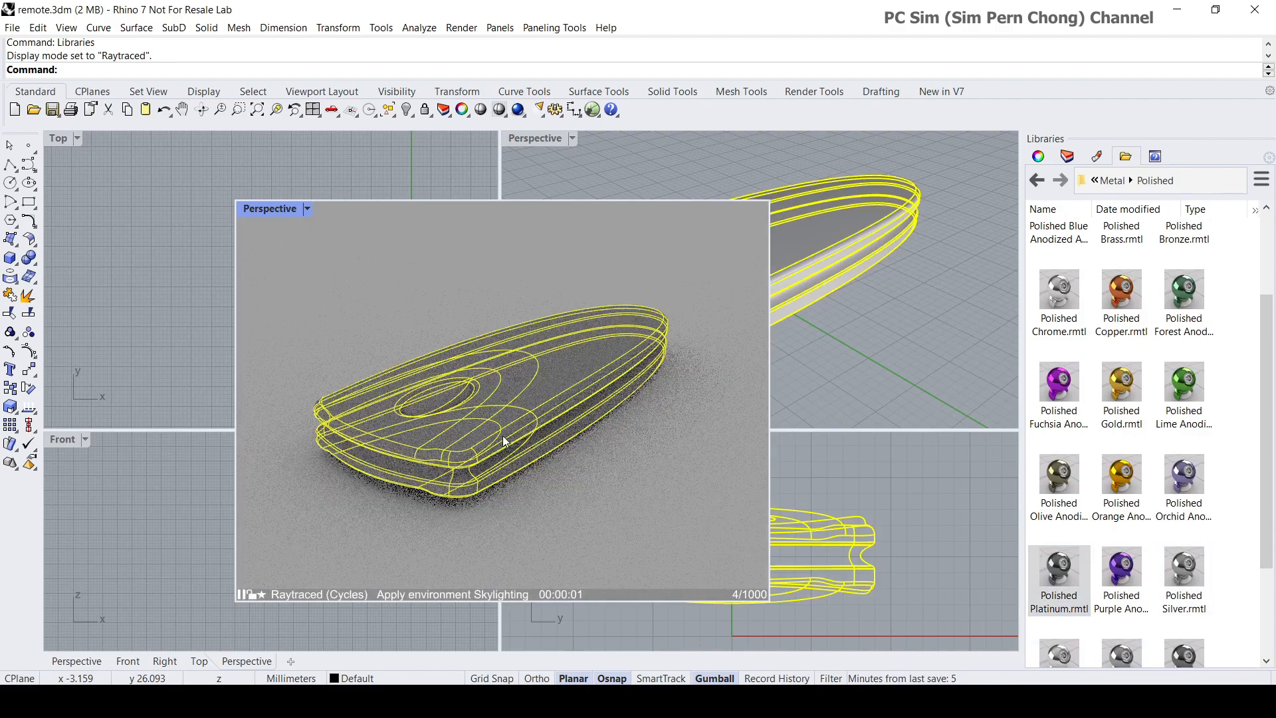
pyautogui.click(584, 492)
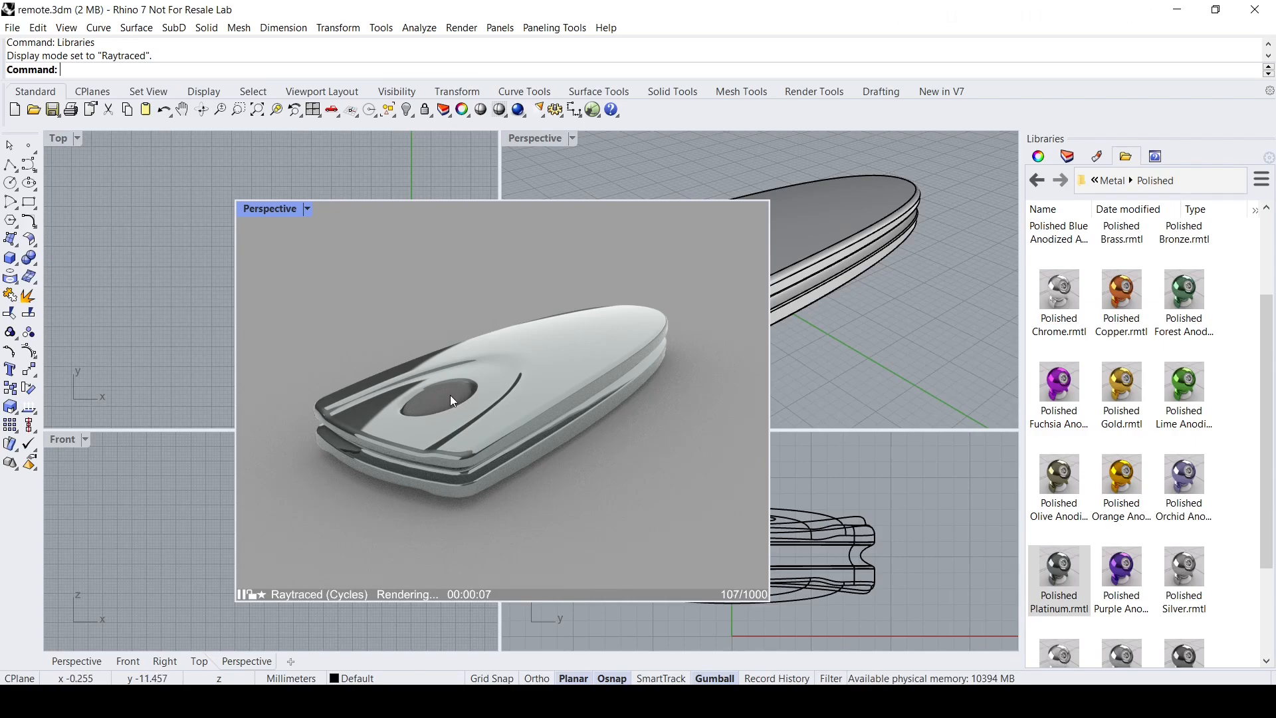
# Apply the Burgundy Sandblasted material from the library's Plastic folder to the remote's oval button
pyautogui.scroll(2, 1143, 300)
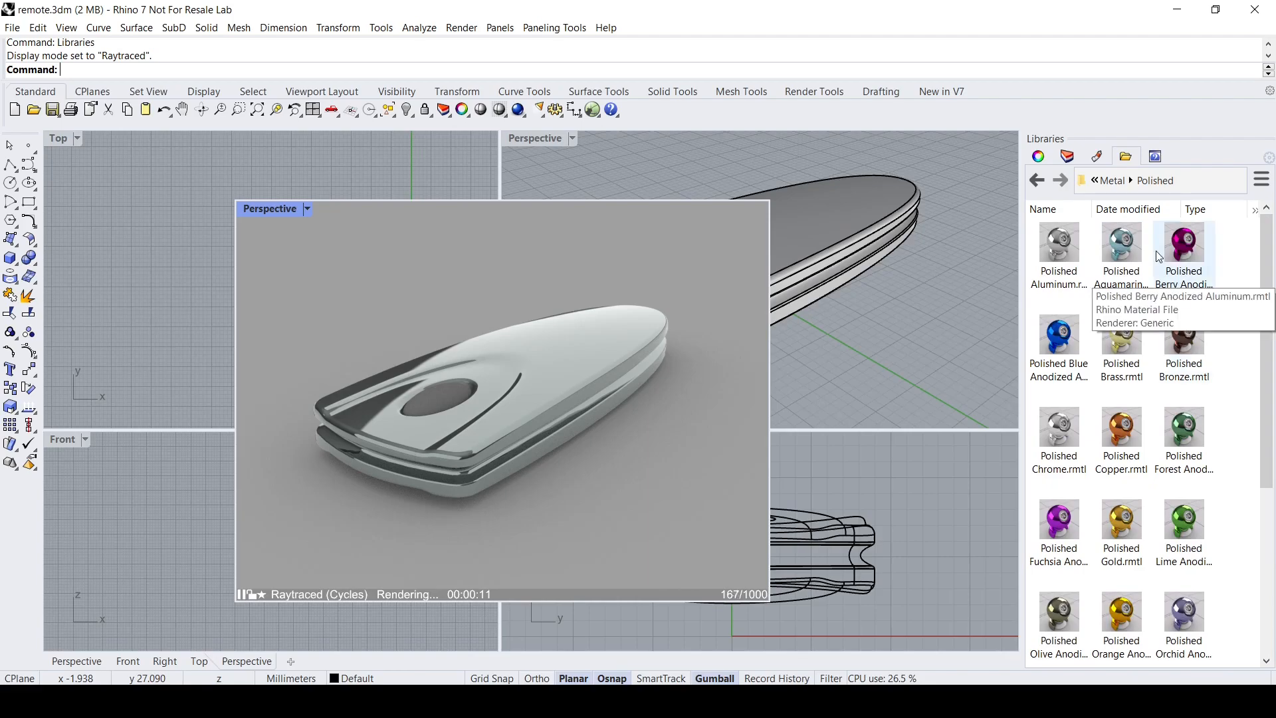
pyautogui.click(1113, 192)
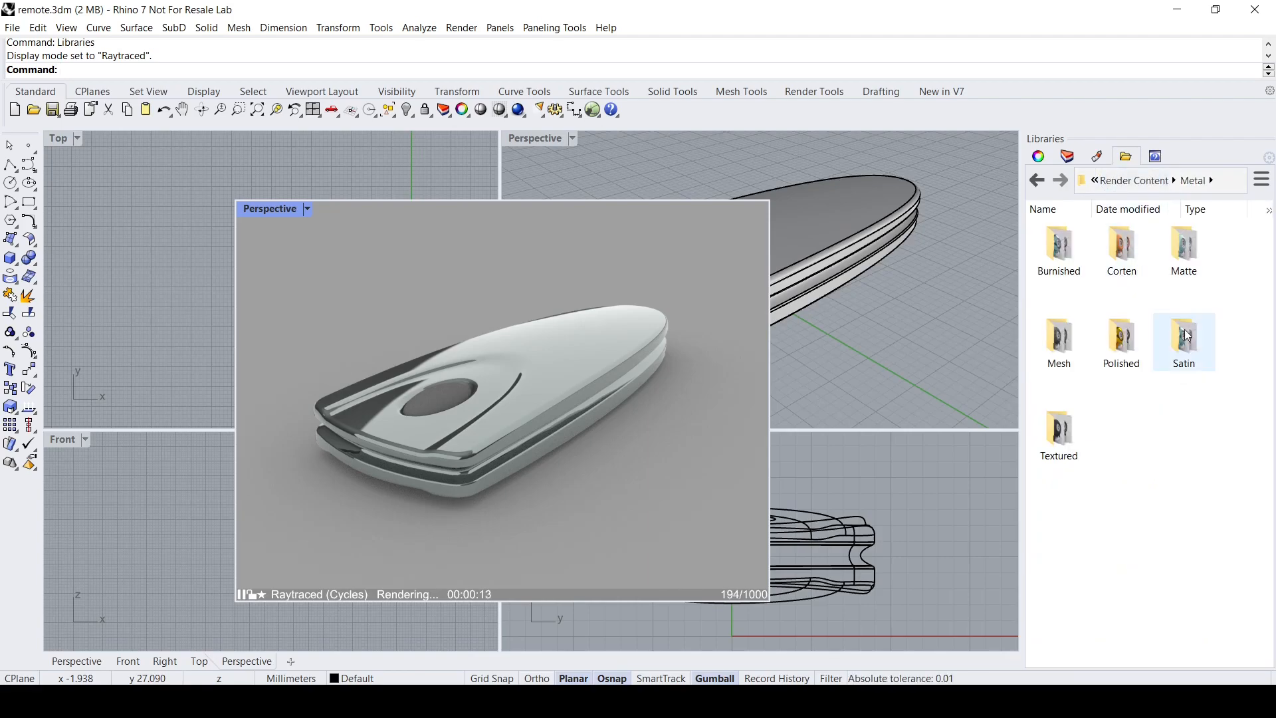
pyautogui.click(1130, 181)
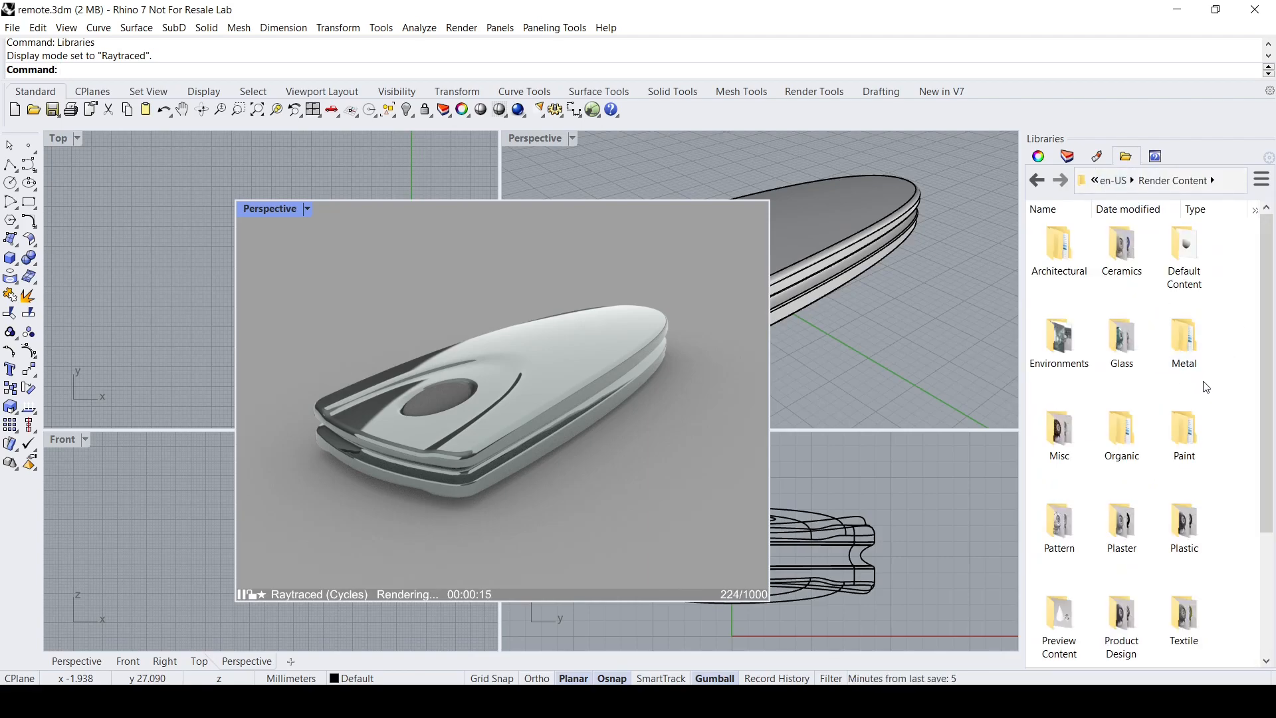
pyautogui.doubleClick(1187, 526)
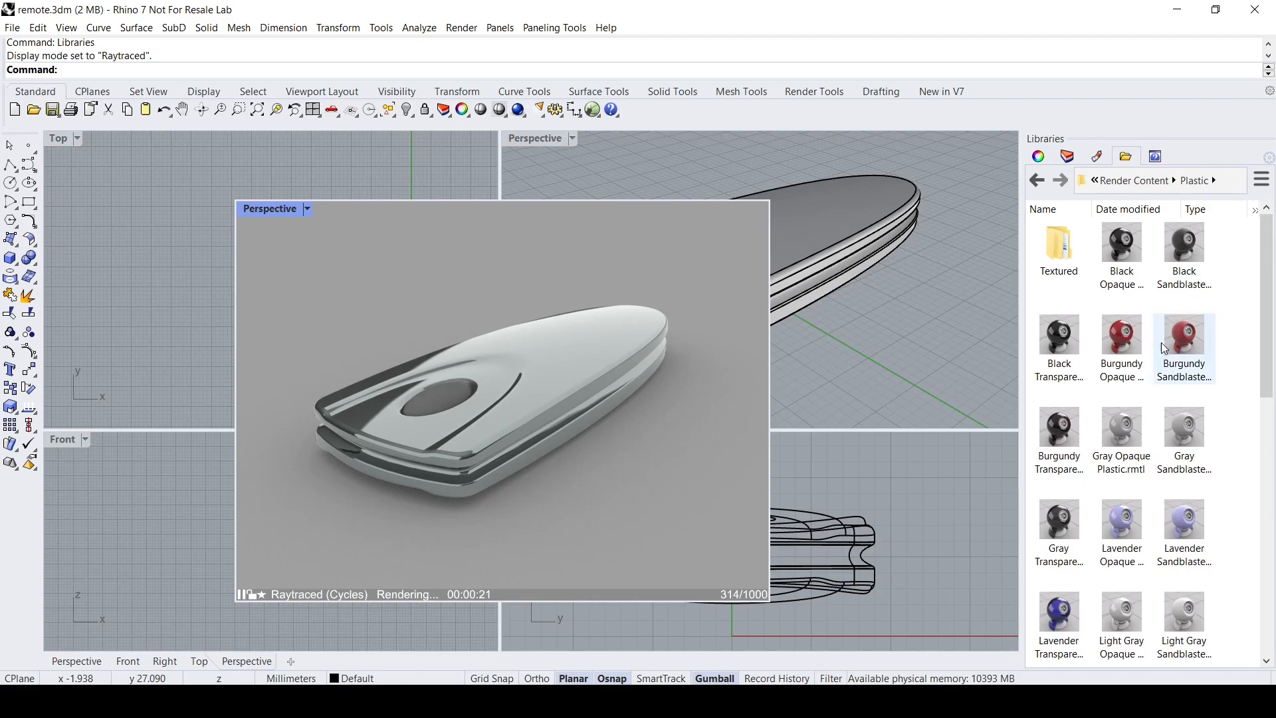
pyautogui.moveTo(1183, 337); pyautogui.dragTo(440, 402)
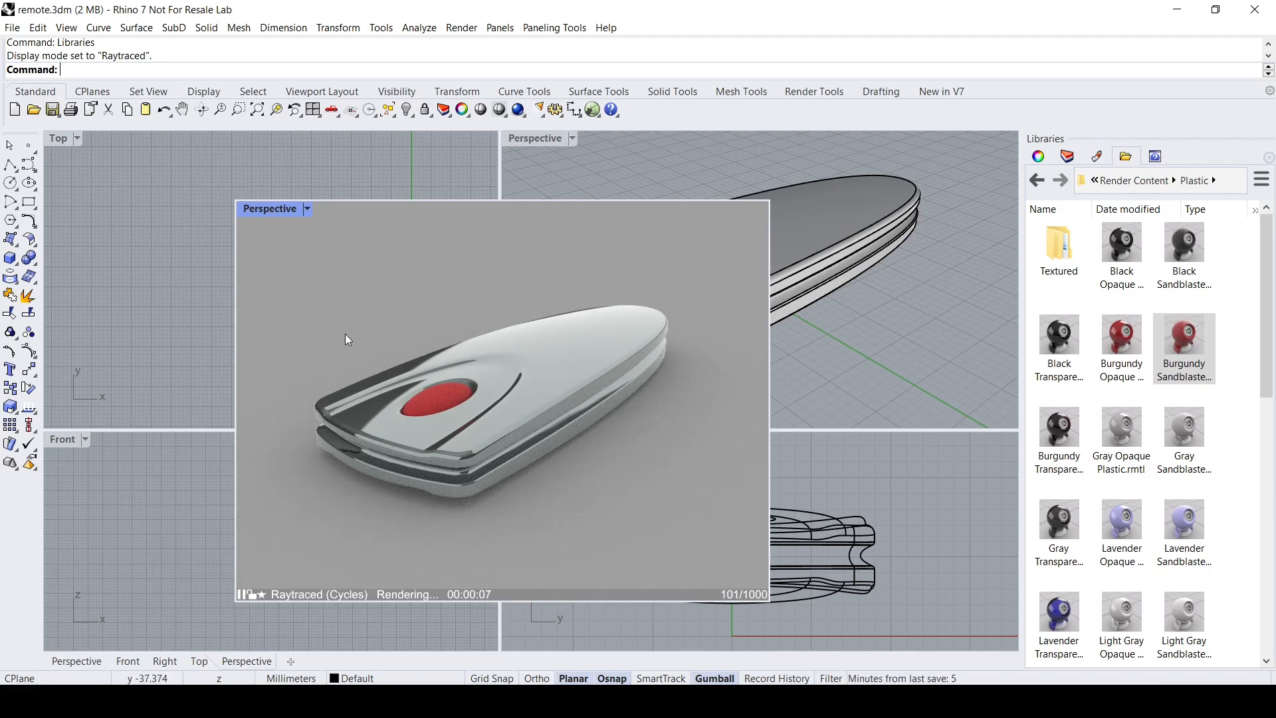
# Open the Environments folder in the render content library
pyautogui.middleClick(643, 447)
pyautogui.moveTo(643, 447); pyautogui.dragTo(455, 302, button='right')
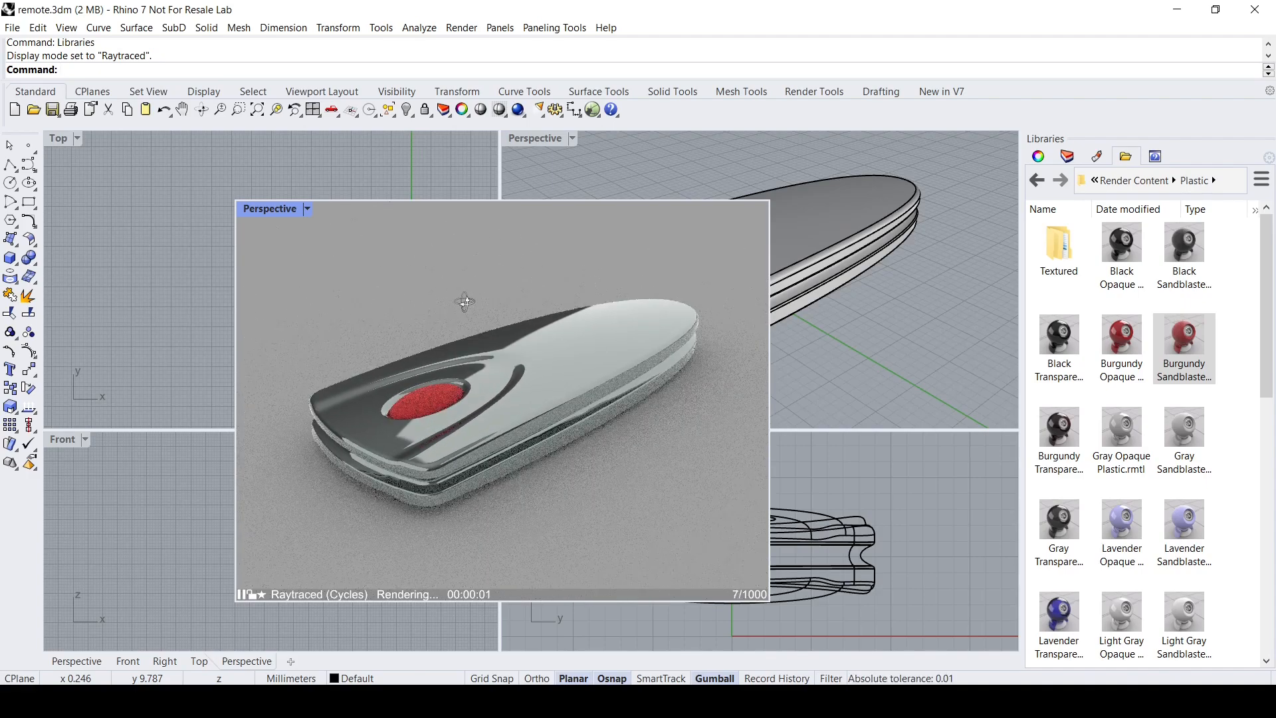
pyautogui.click(1118, 178)
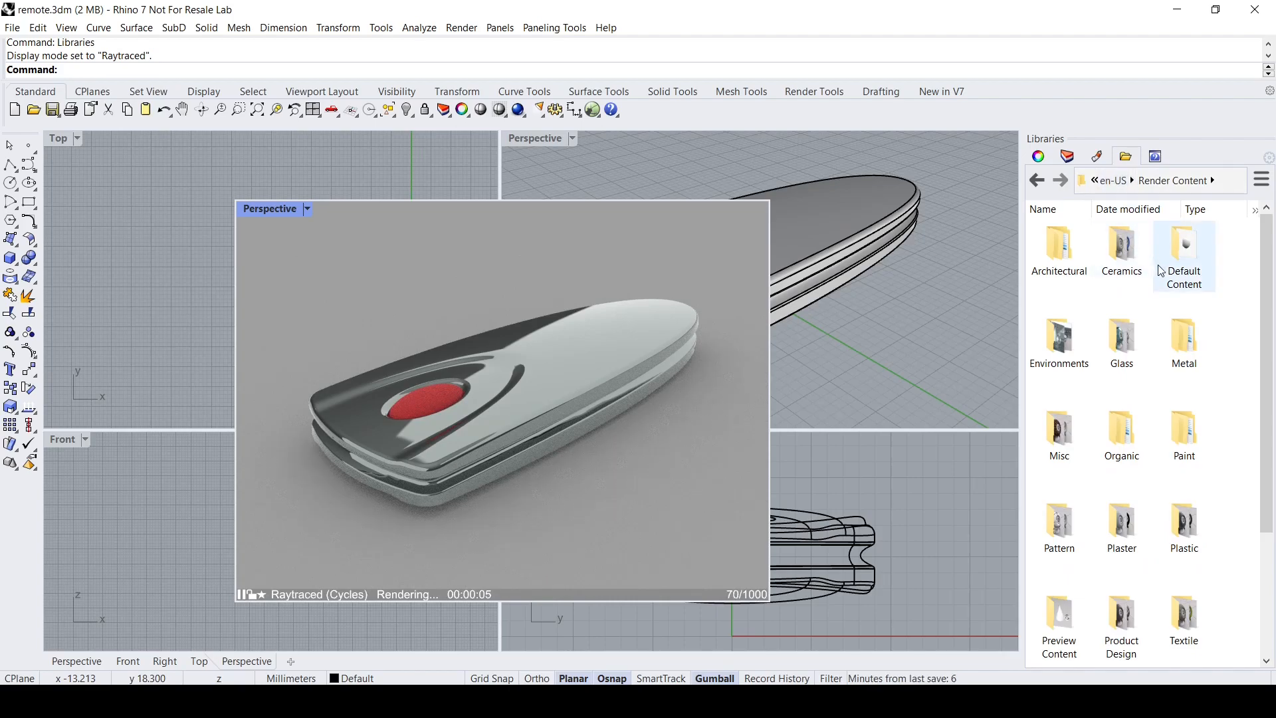
pyautogui.doubleClick(1061, 350)
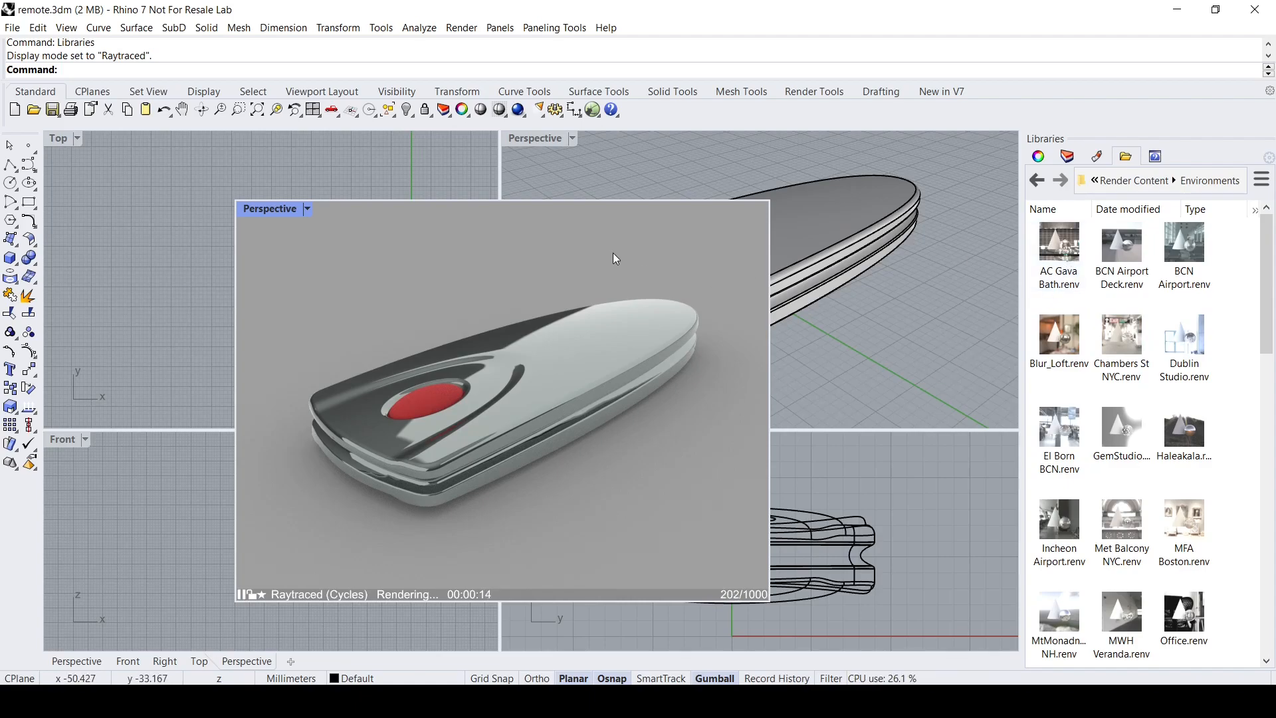
# Open the rendering settings beside the floating Perspective viewport and show the backdrop and reflection environment options
pyautogui.rightClick(518, 111)
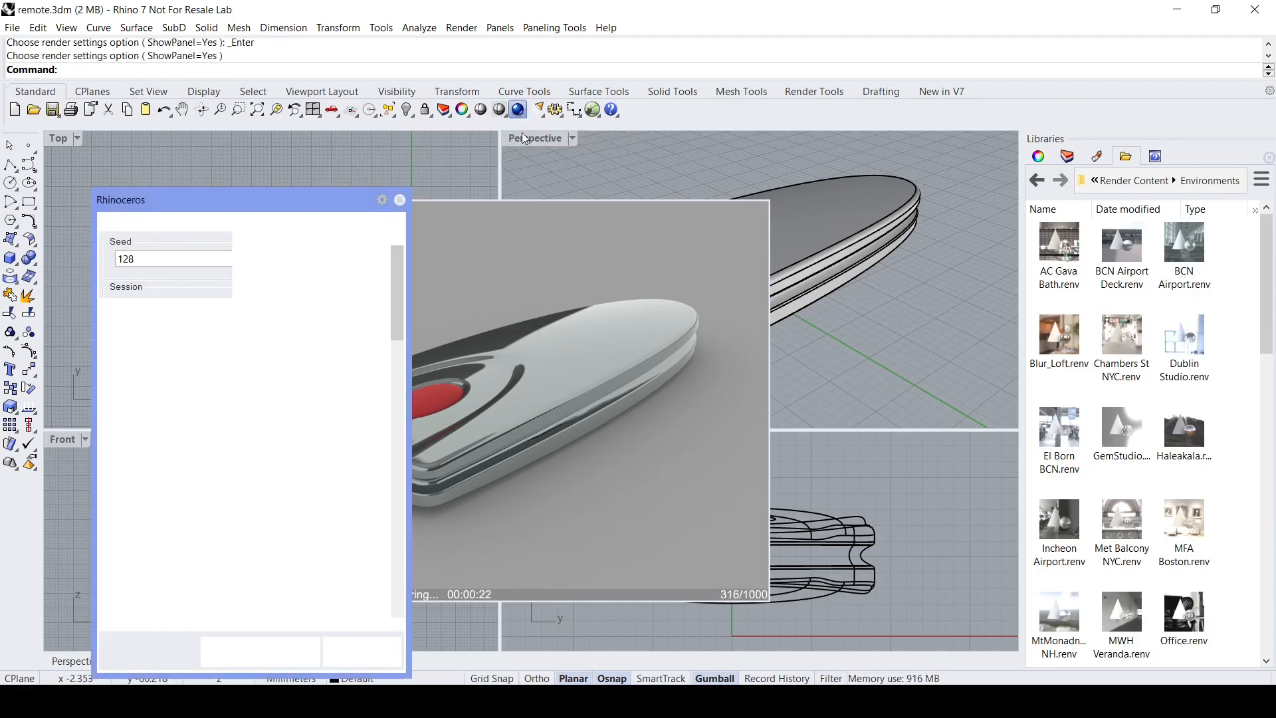
pyautogui.moveTo(249, 208); pyautogui.dragTo(222, 262)
pyautogui.moveTo(266, 216); pyautogui.dragTo(469, 172)
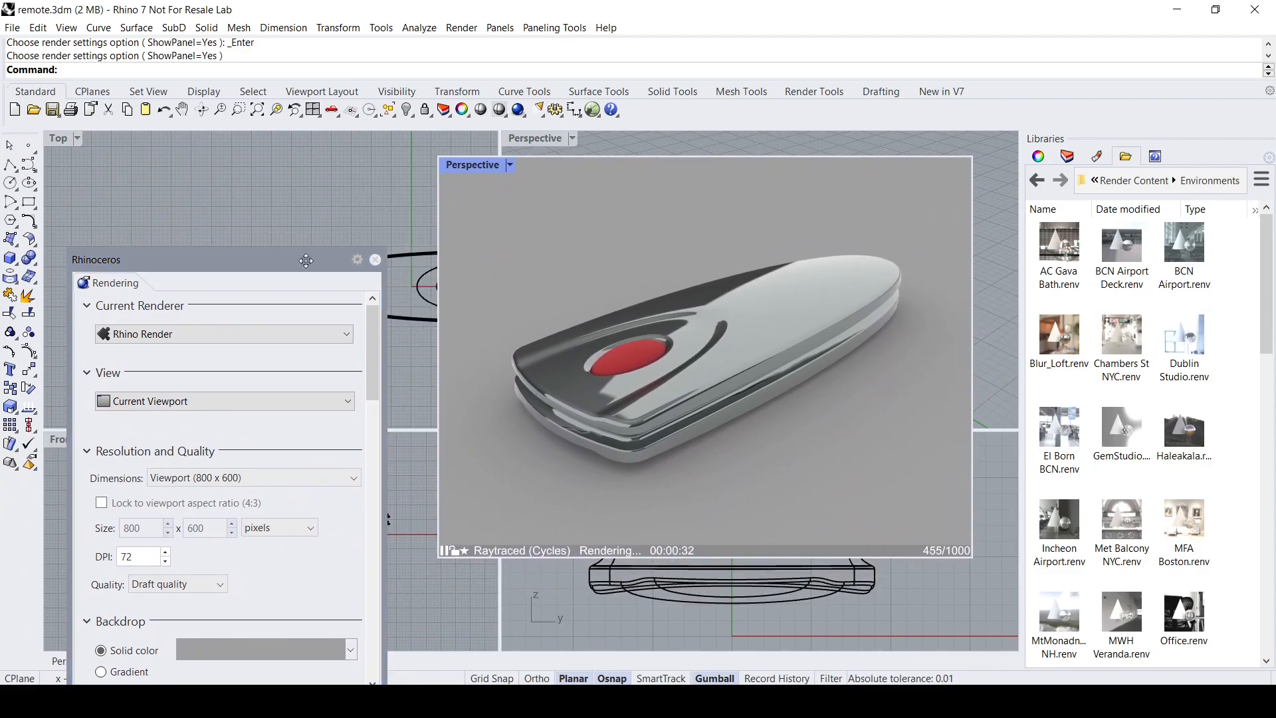
pyautogui.moveTo(173, 271); pyautogui.dragTo(215, 158)
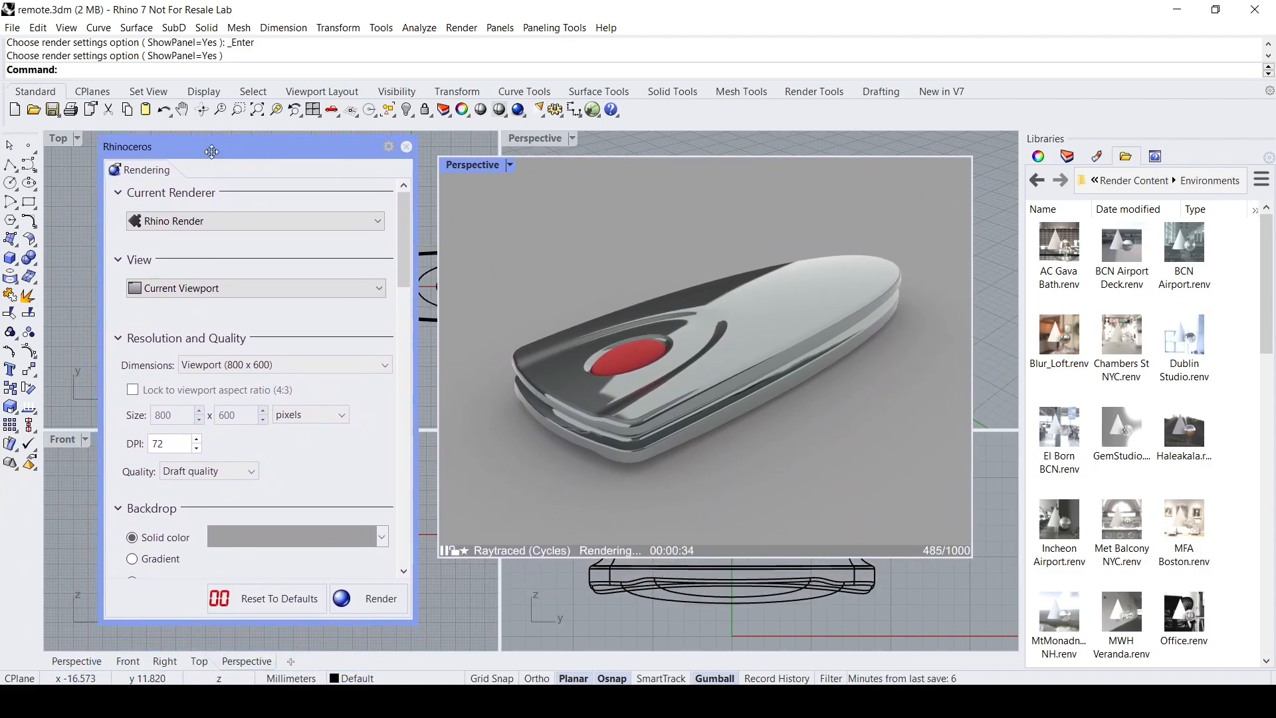
pyautogui.moveTo(403, 226); pyautogui.dragTo(407, 308)
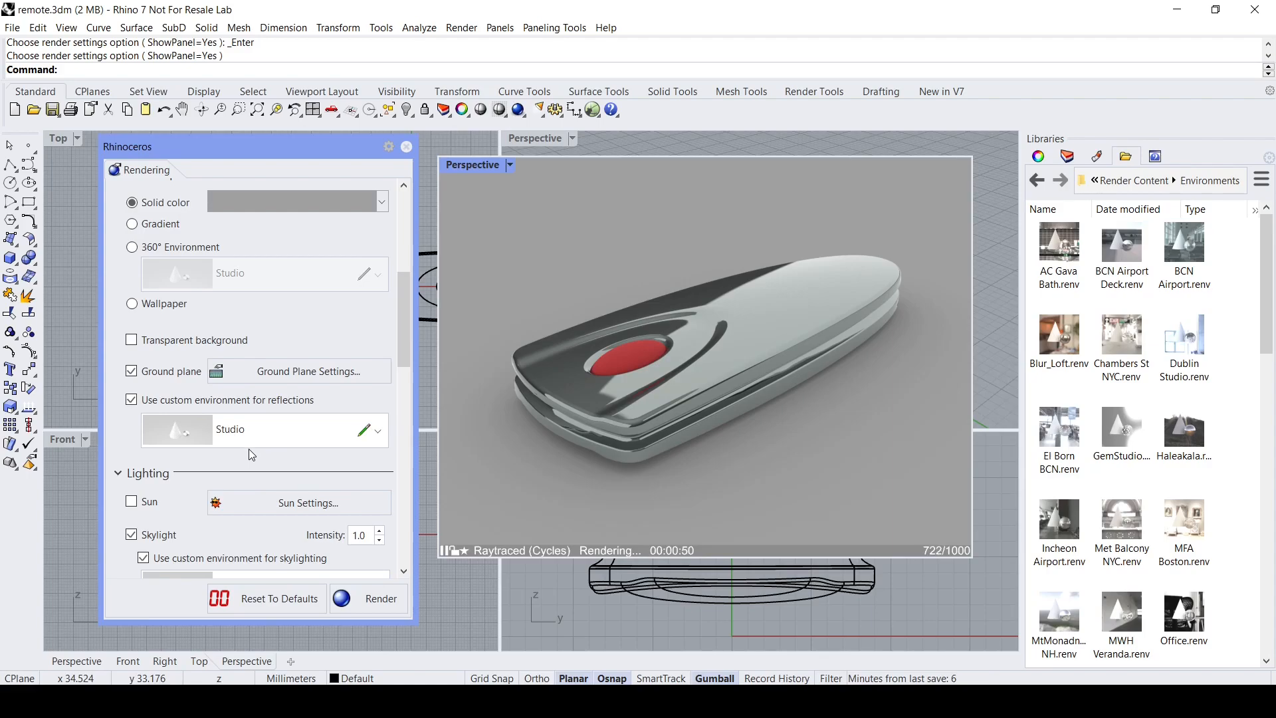
# Use the library's Office environment as the 360° backdrop and as the custom environment for reflections
pyautogui.moveTo(1269, 326); pyautogui.dragTo(1256, 406)
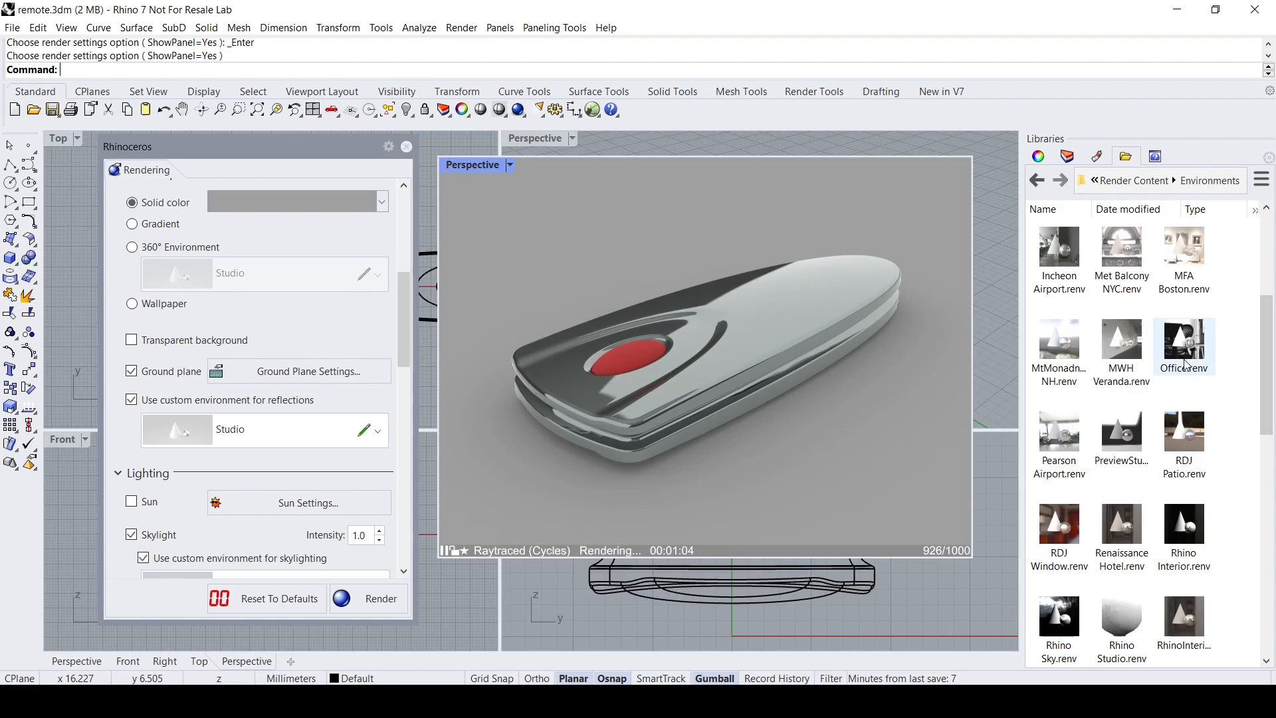
pyautogui.moveTo(1188, 359); pyautogui.dragTo(805, 449)
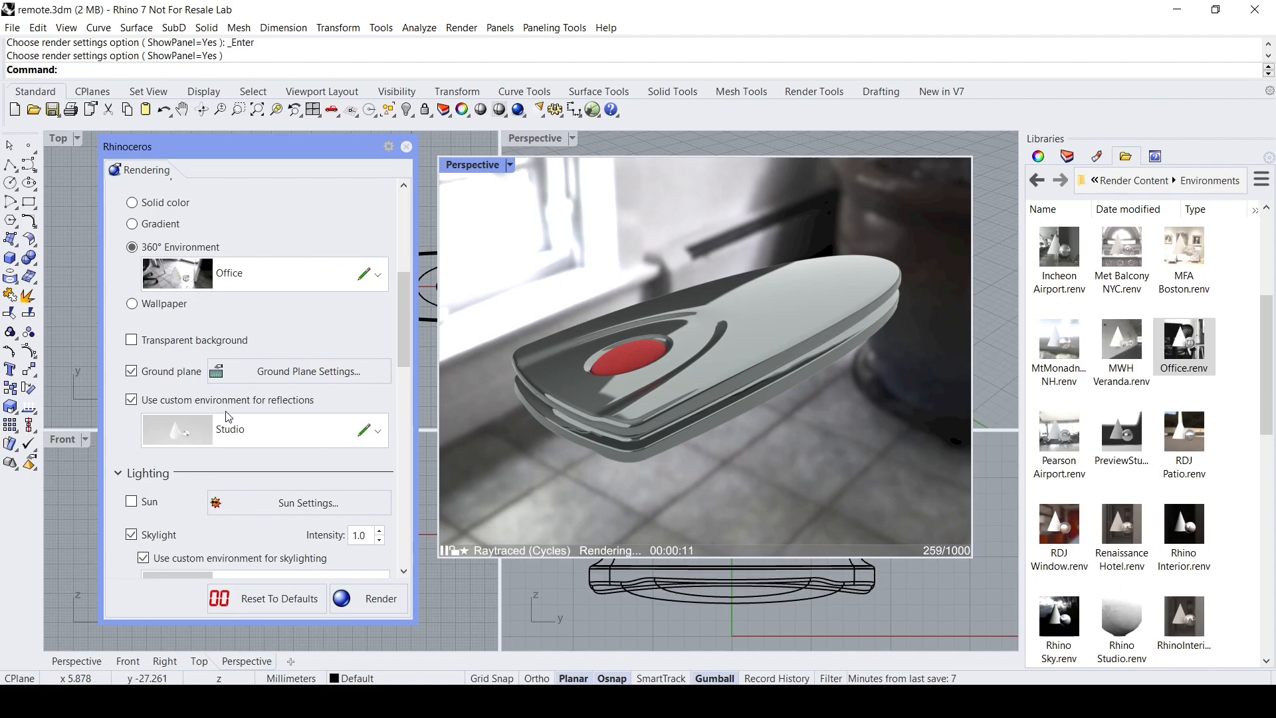
pyautogui.click(194, 444)
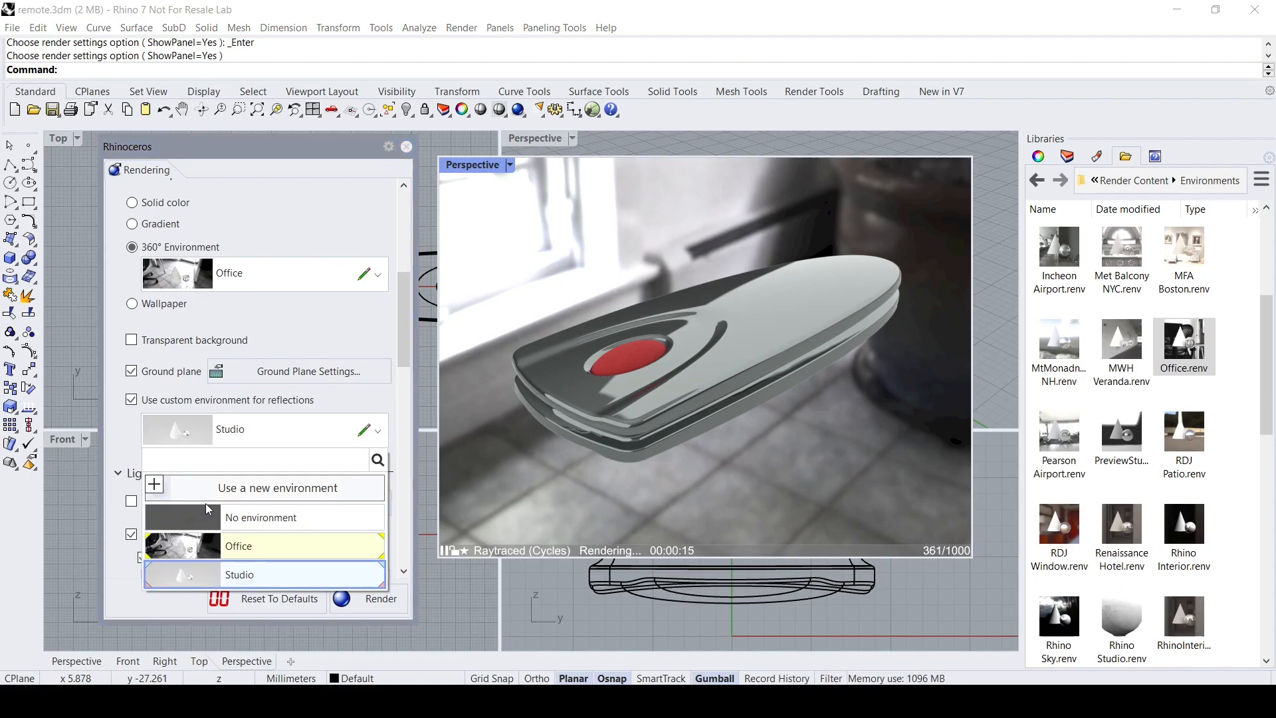
pyautogui.click(196, 555)
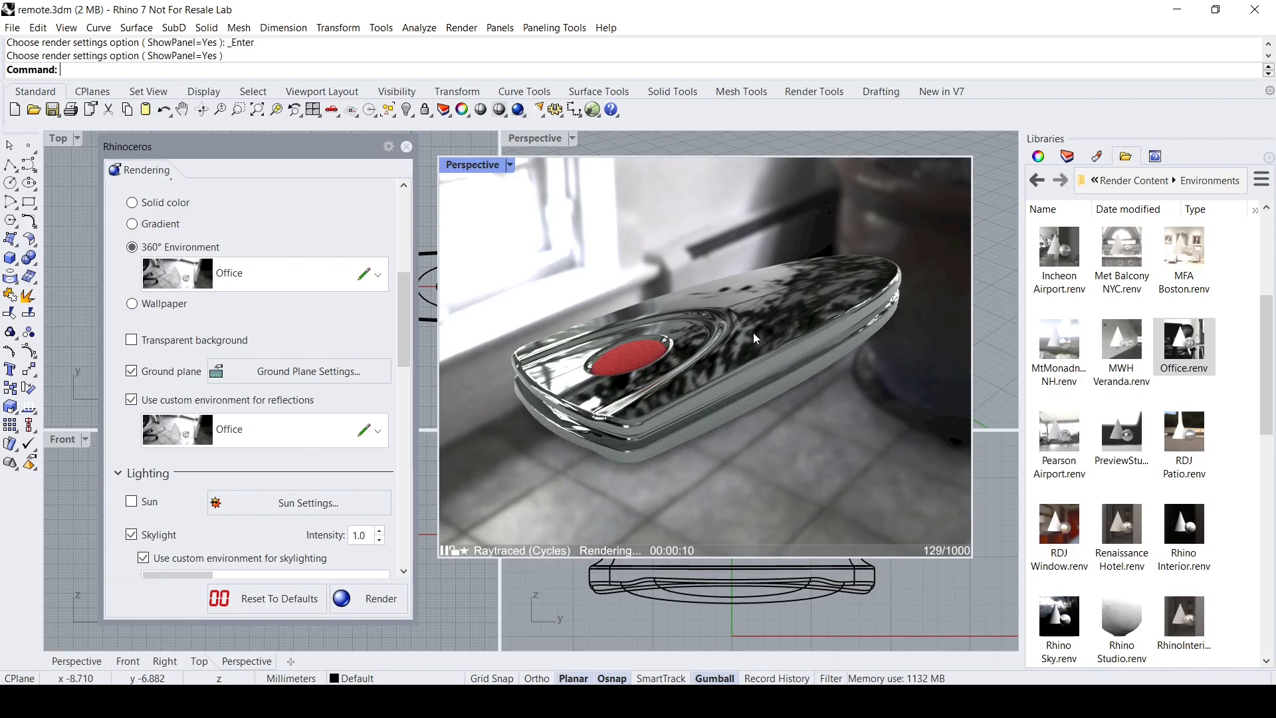
# Reduce the polish of the remote body's Polished Platinum material to slightly below fully polished, and deselect the body
pyautogui.click(794, 304)
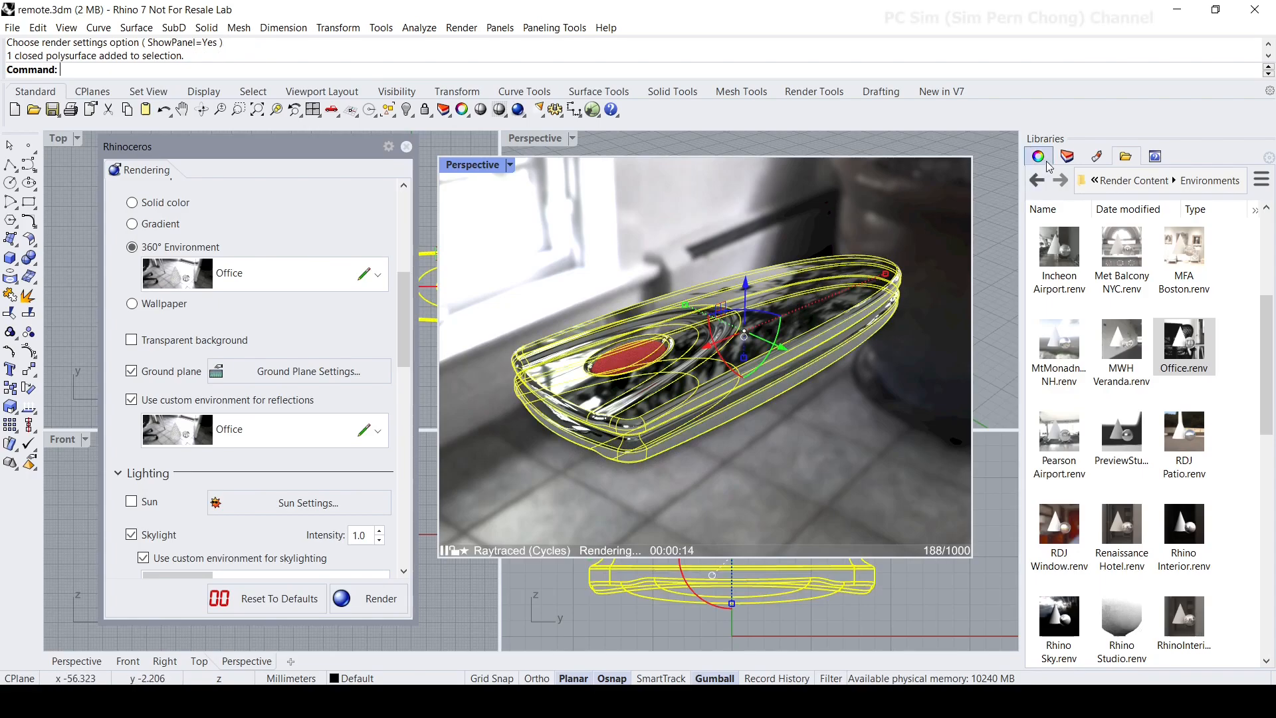
pyautogui.click(1096, 159)
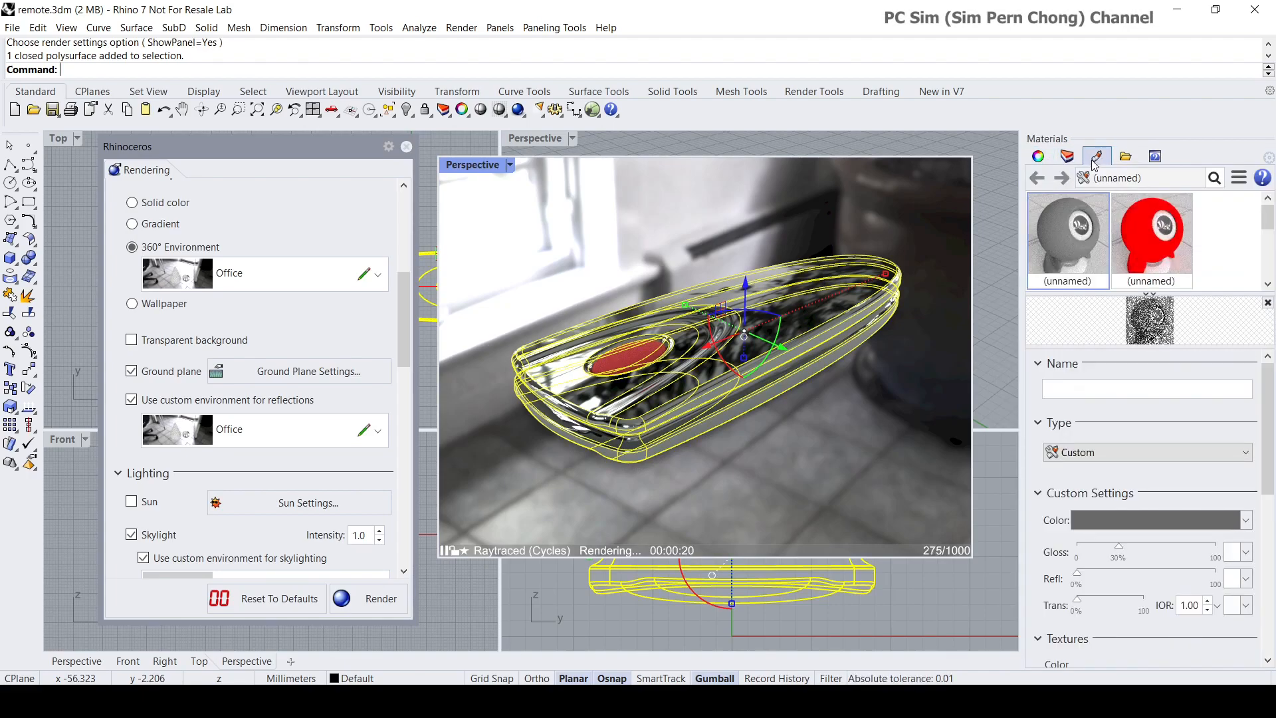
pyautogui.moveTo(1269, 225); pyautogui.dragTo(1268, 253)
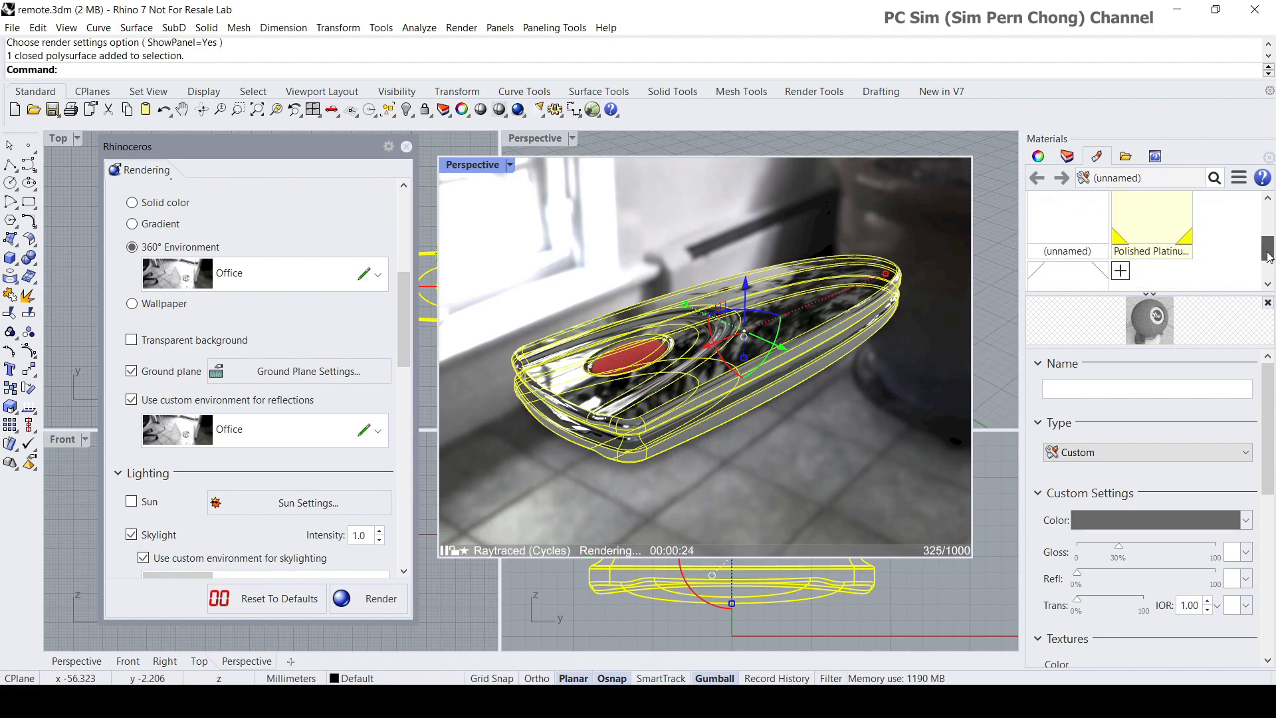
pyautogui.click(1162, 221)
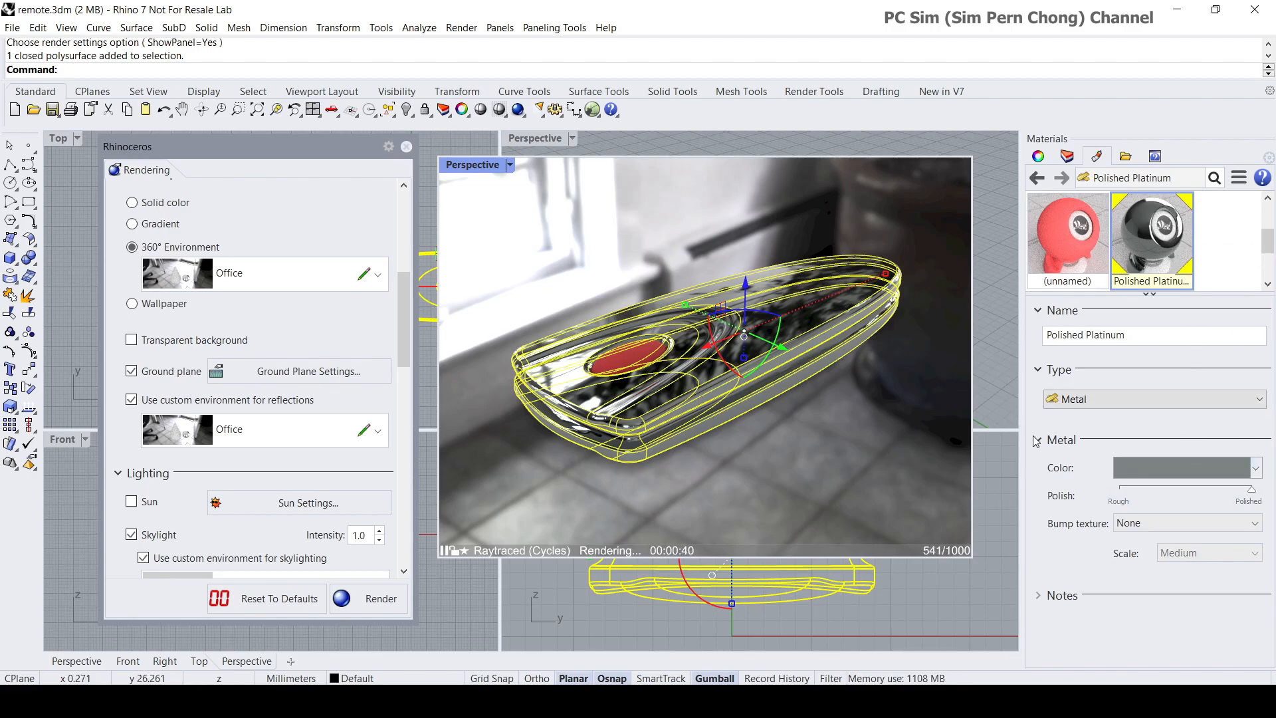
pyautogui.moveTo(1252, 492); pyautogui.dragTo(1188, 502)
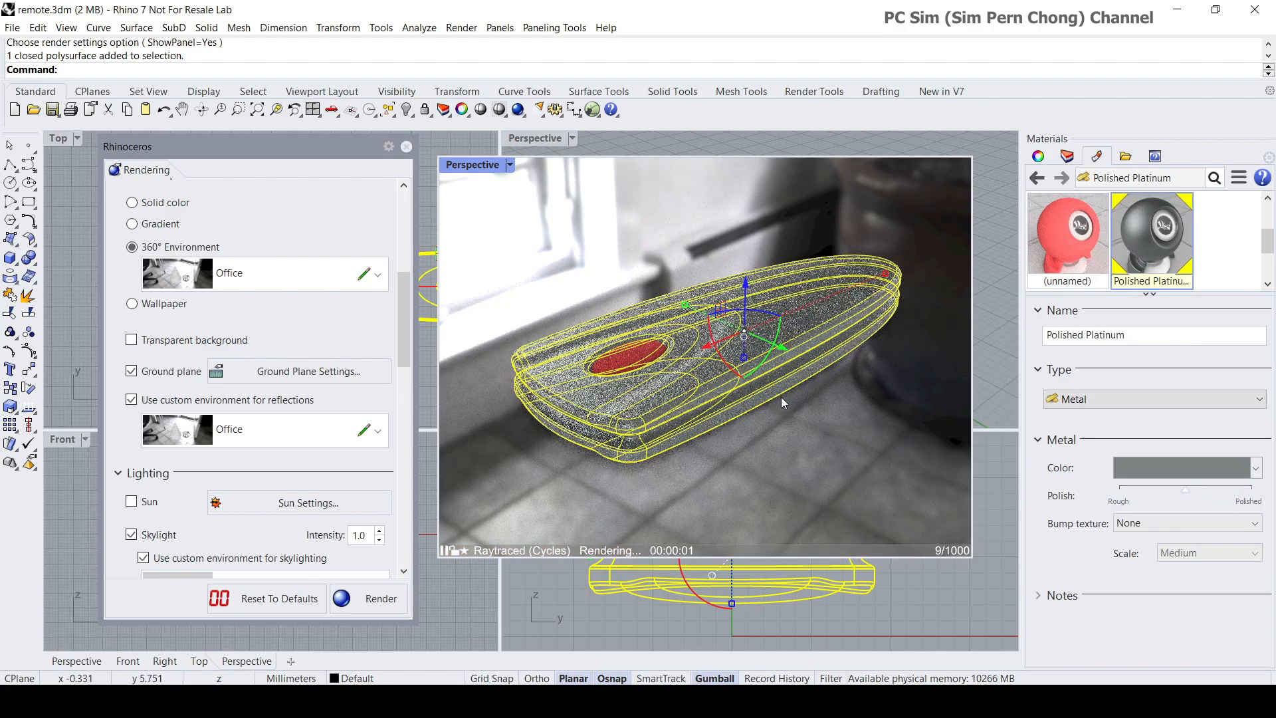
pyautogui.moveTo(1185, 493); pyautogui.dragTo(1227, 497)
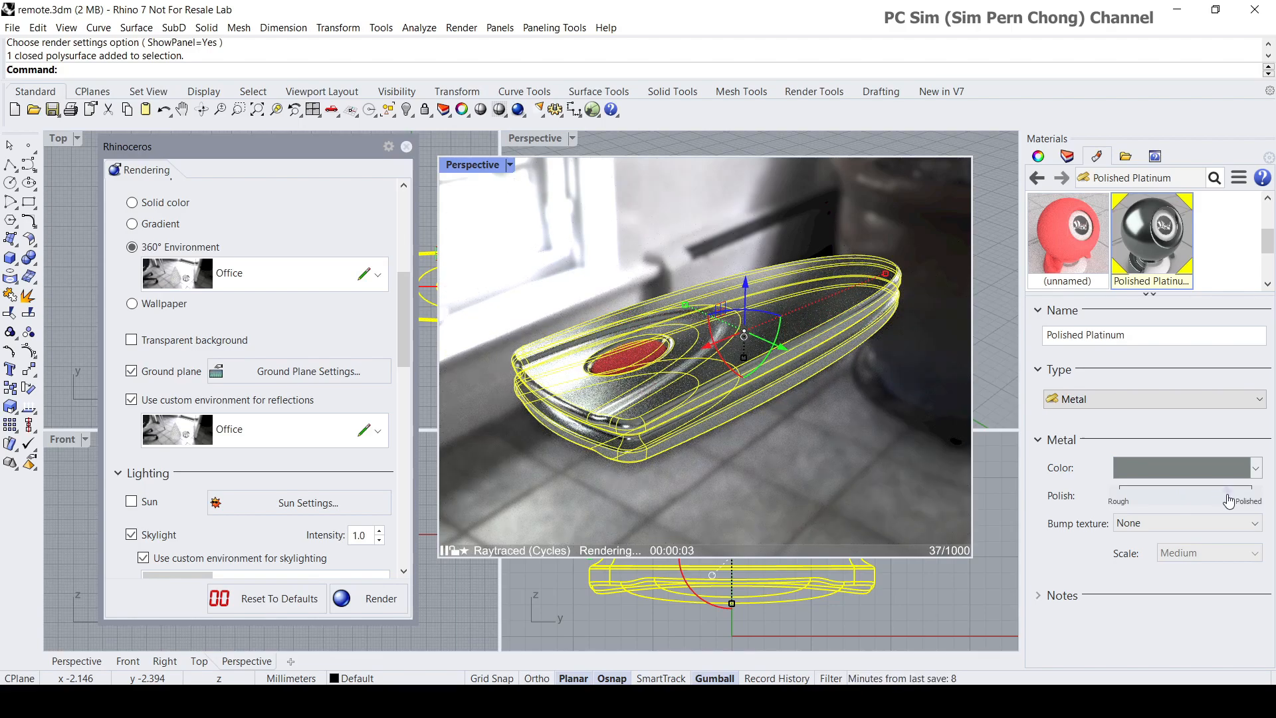
pyautogui.moveTo(1228, 494); pyautogui.dragTo(1232, 495)
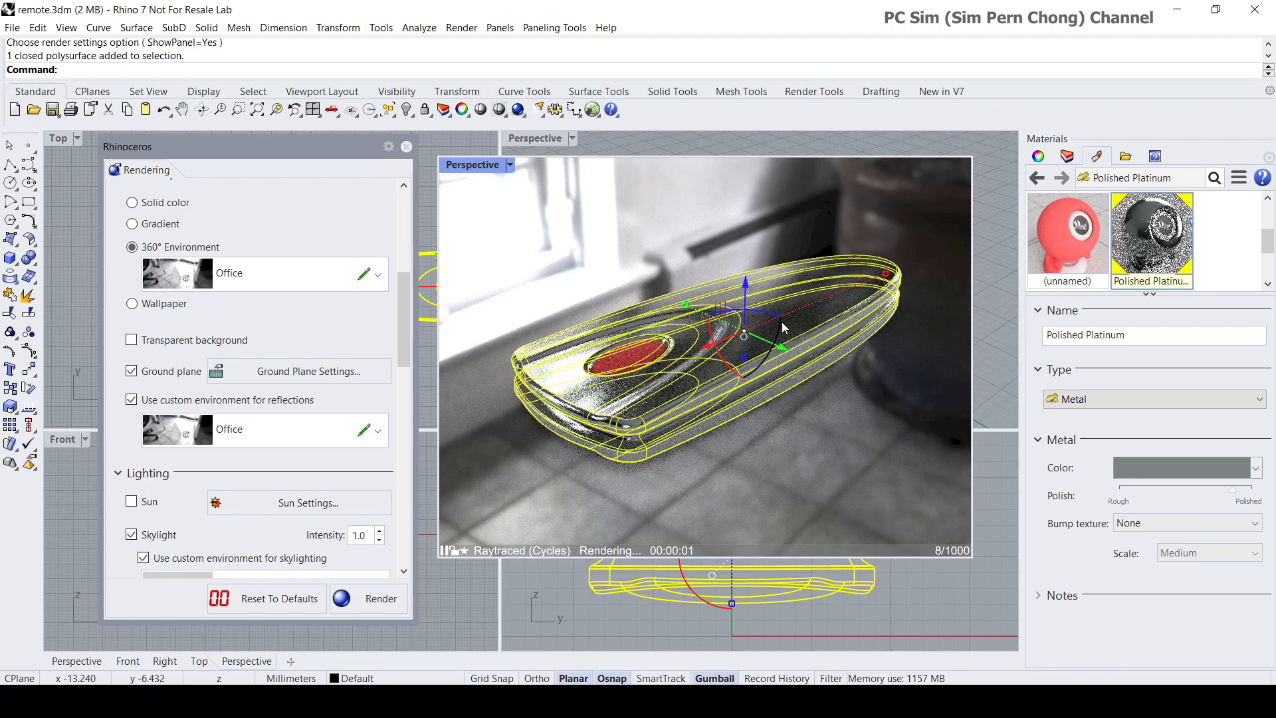
pyautogui.click(741, 221)
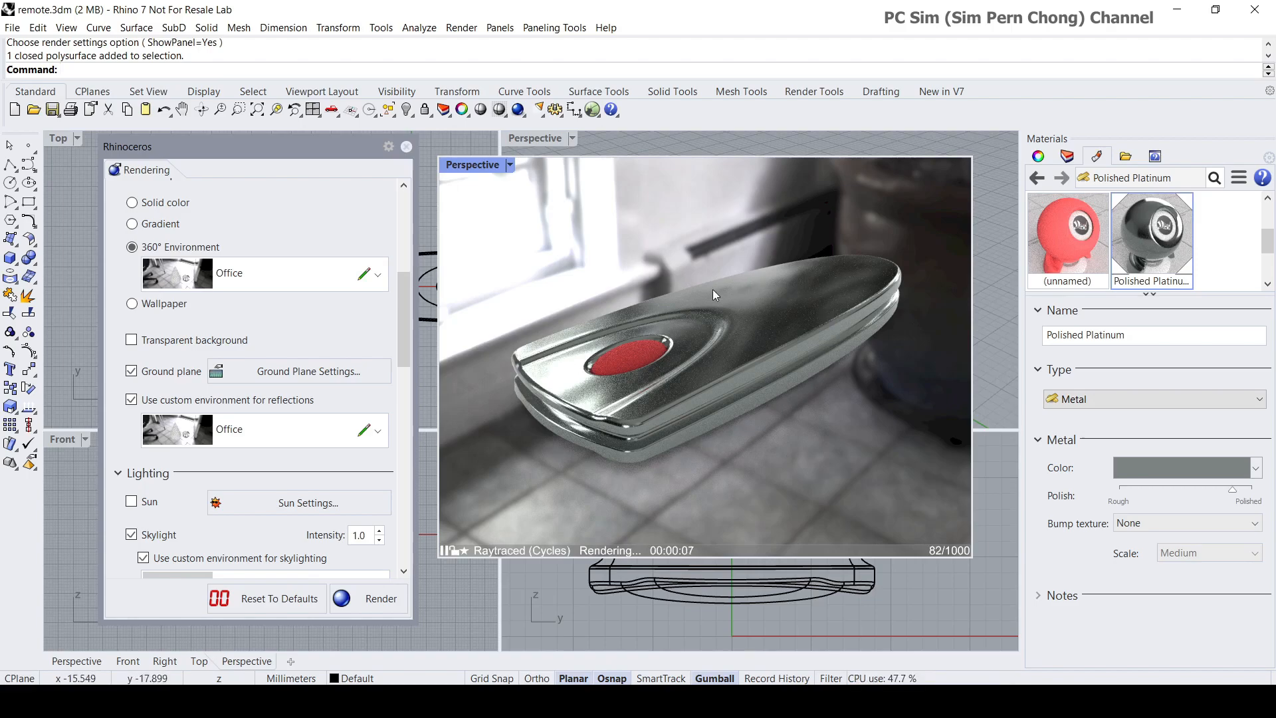
# Switch the ground plane off and back on to compare its effect under the remote
pyautogui.scroll(-3, 398, 328)
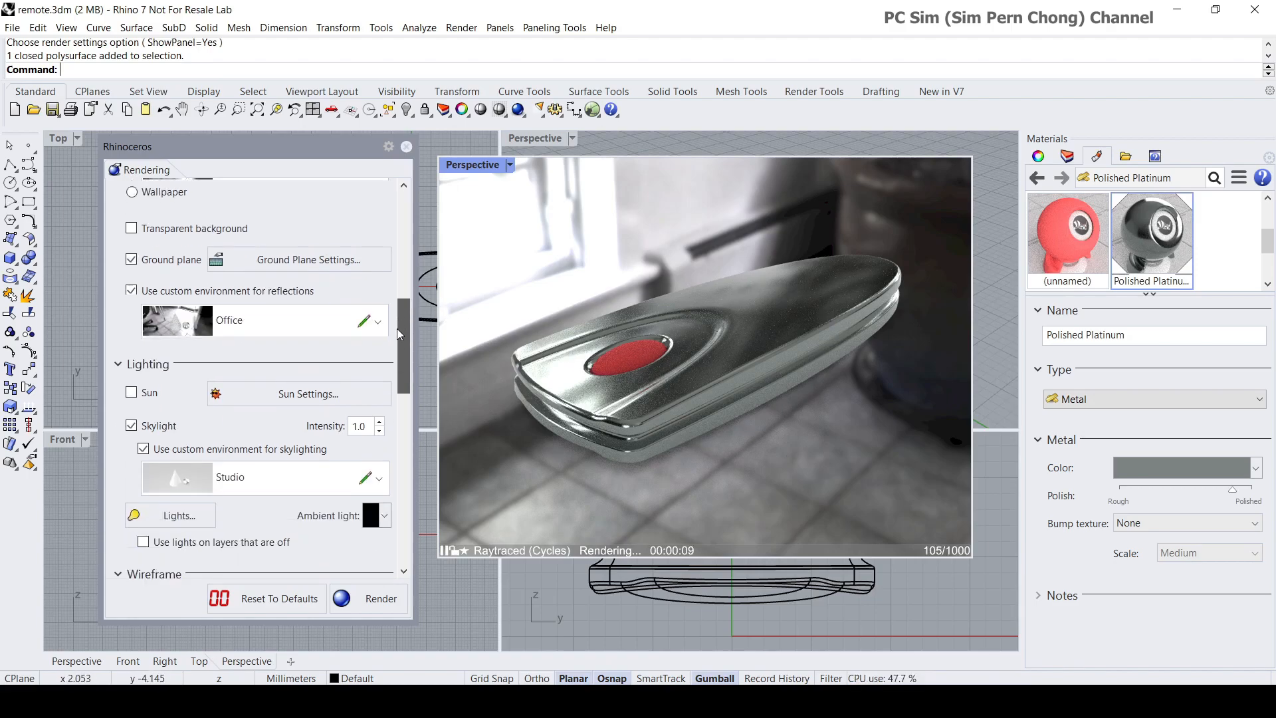
pyautogui.scroll(3, 396, 318)
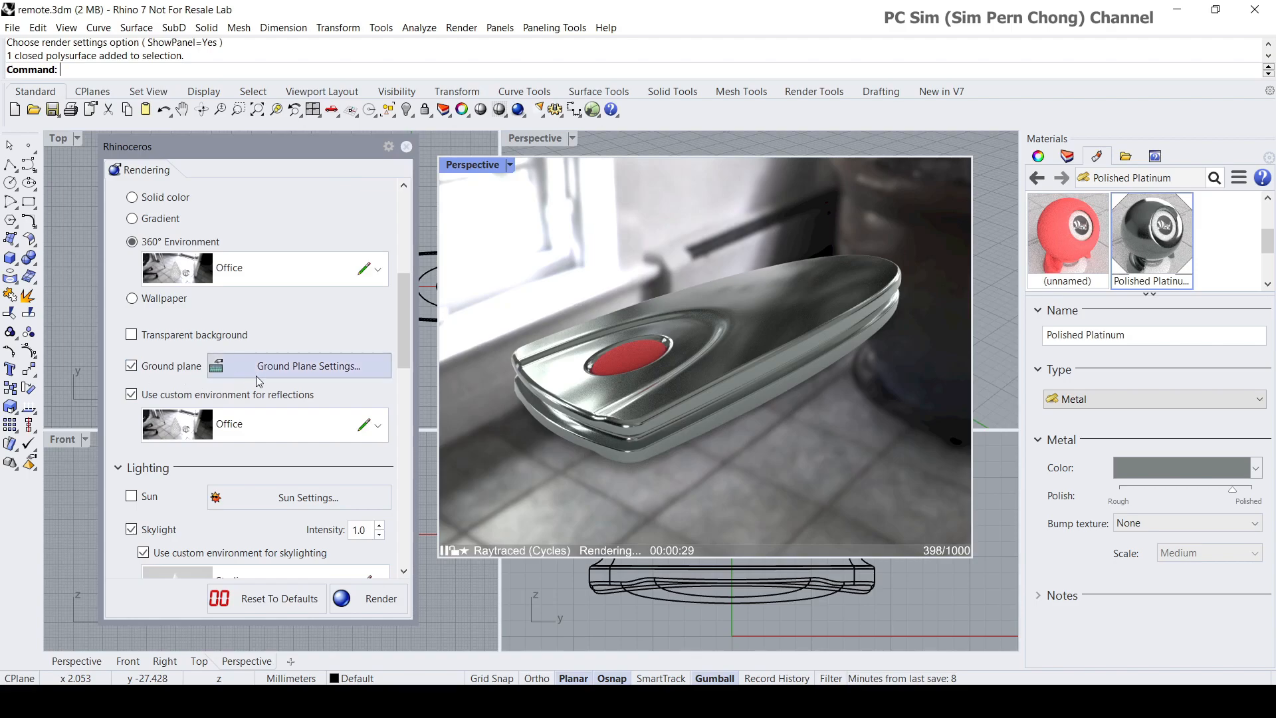
pyautogui.click(133, 368)
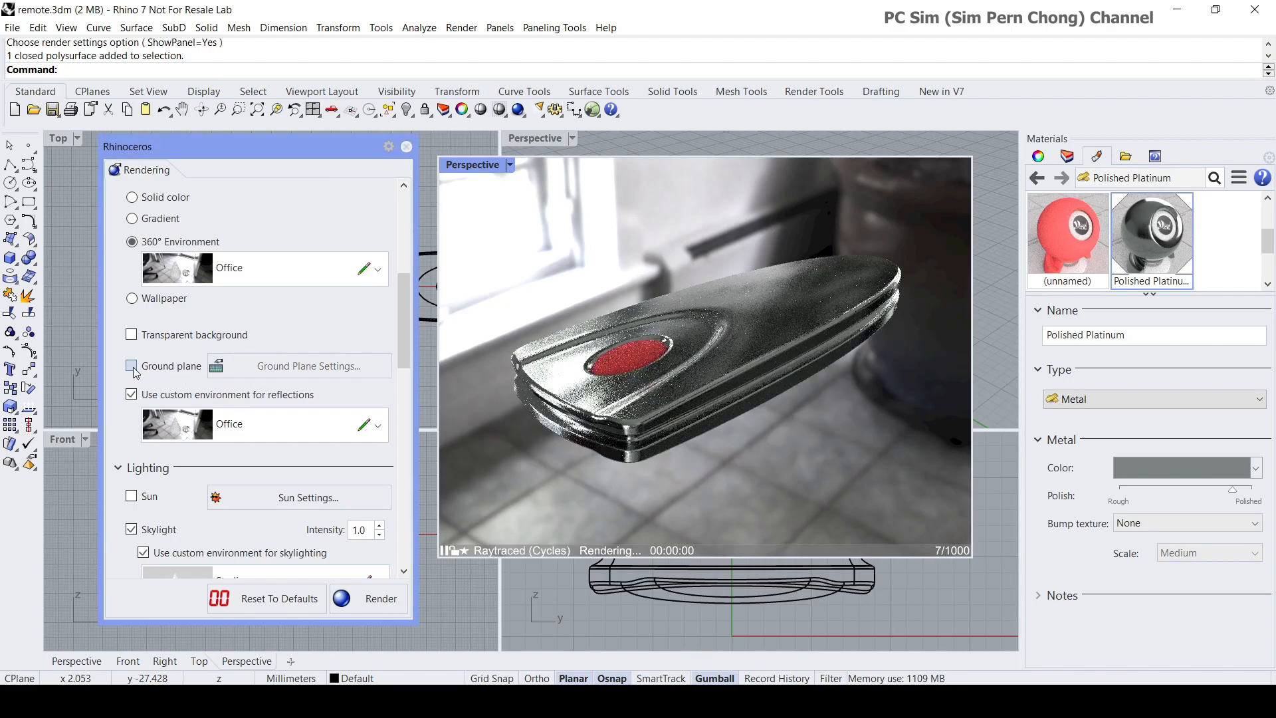
pyautogui.click(137, 372)
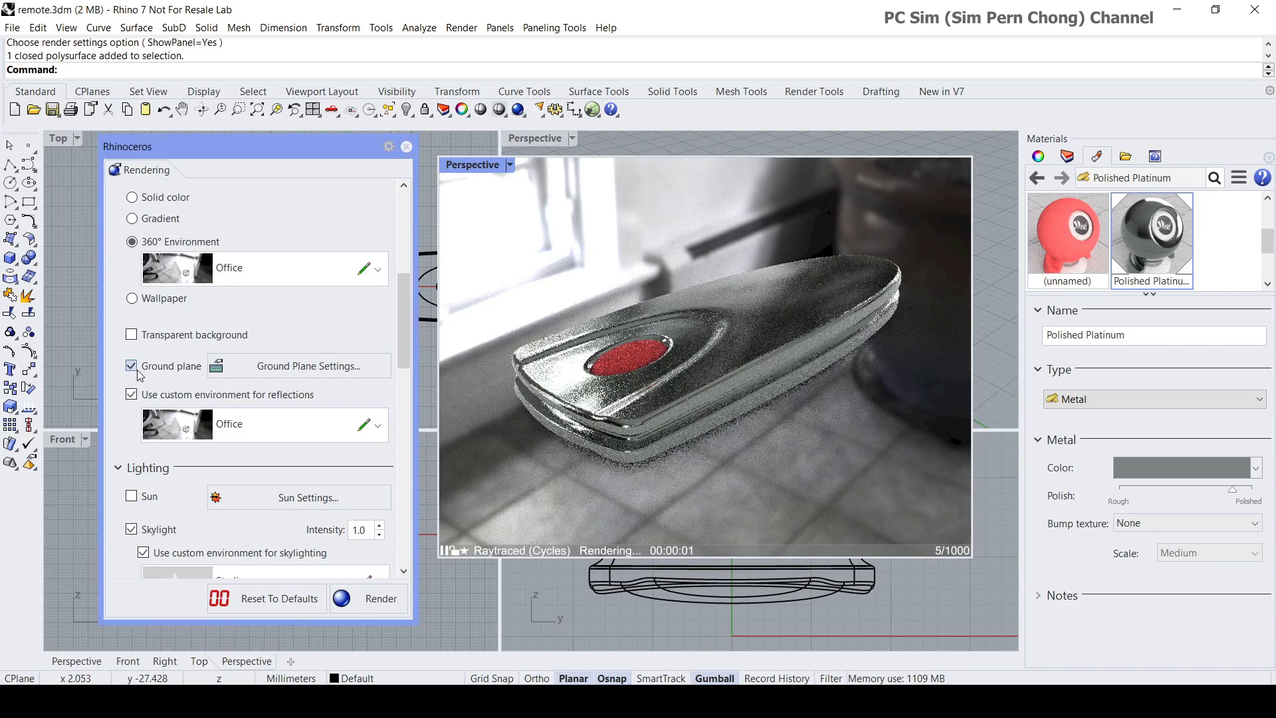
# Try the default Plaster material on the ground plane in place of shadow only, and discard the change
pyautogui.click(290, 372)
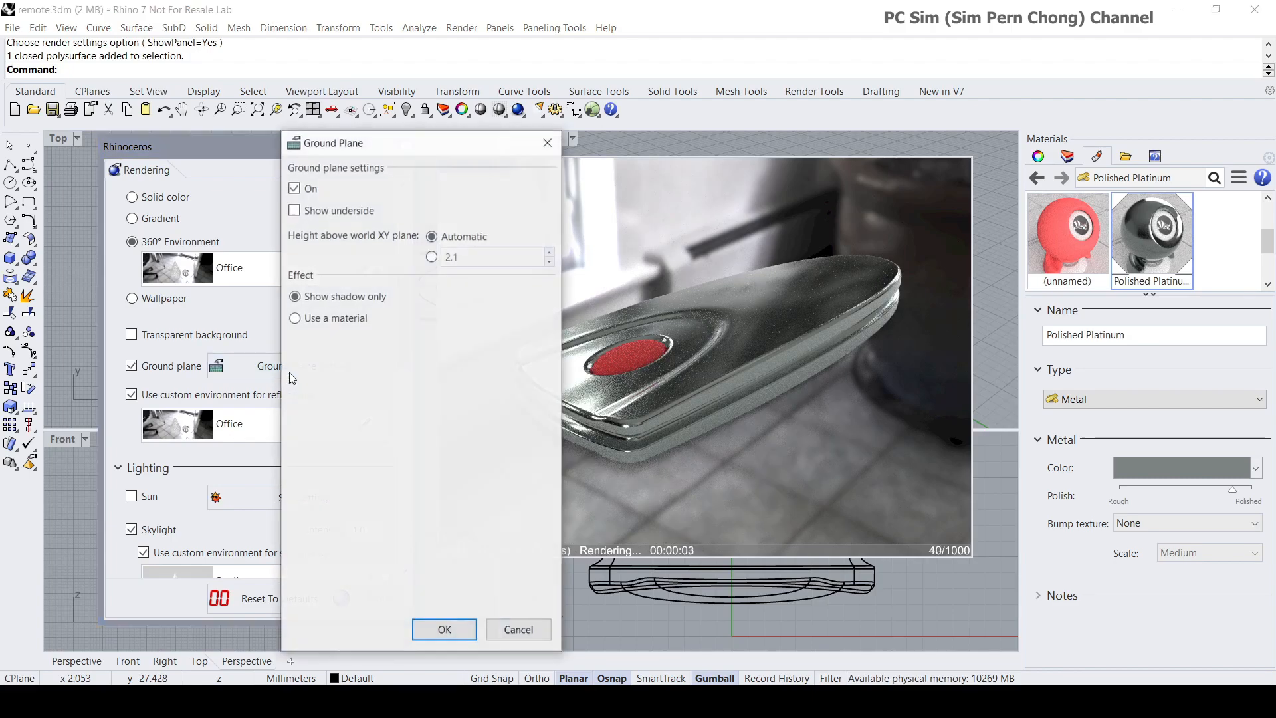
pyautogui.moveTo(361, 144); pyautogui.dragTo(317, 135)
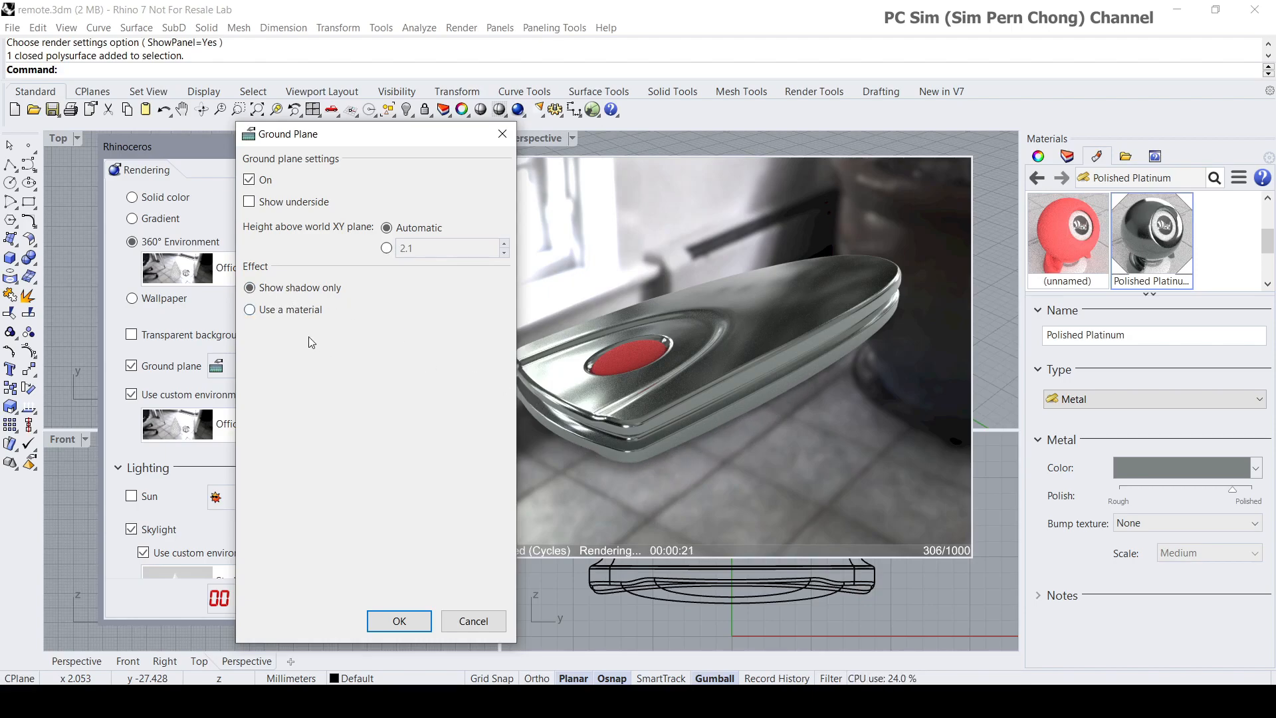
pyautogui.click(251, 310)
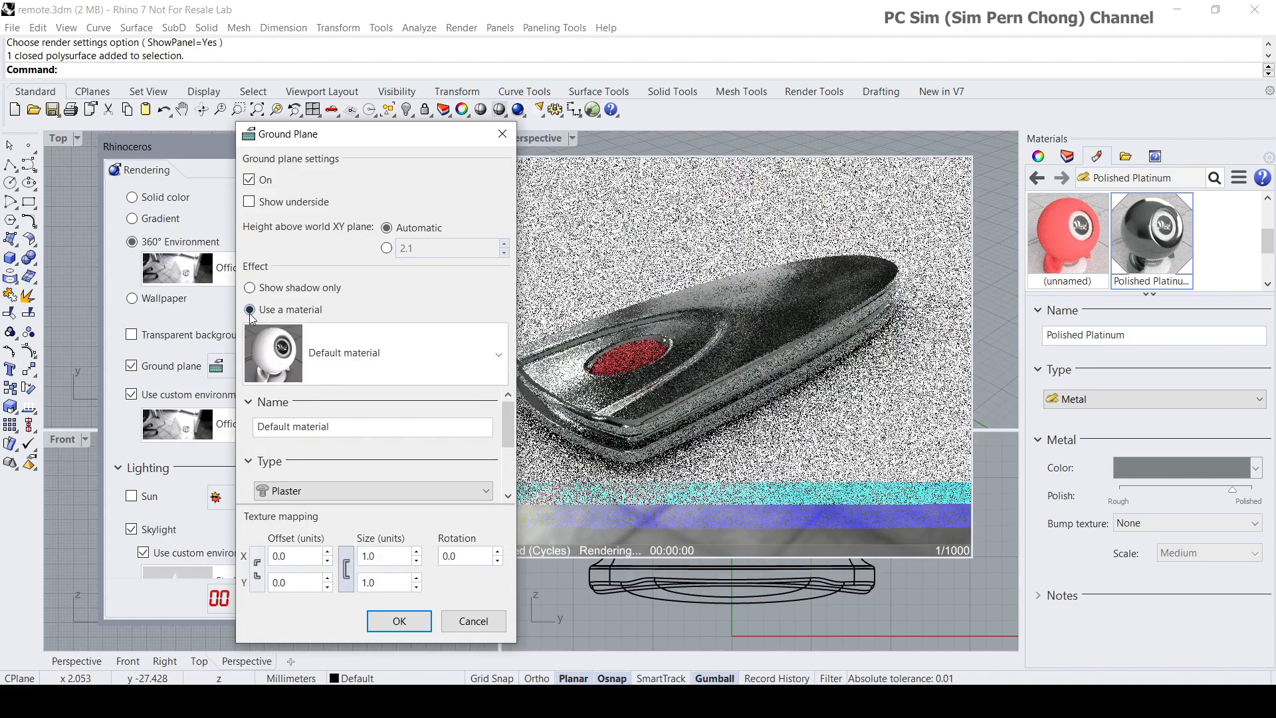
pyautogui.click(497, 355)
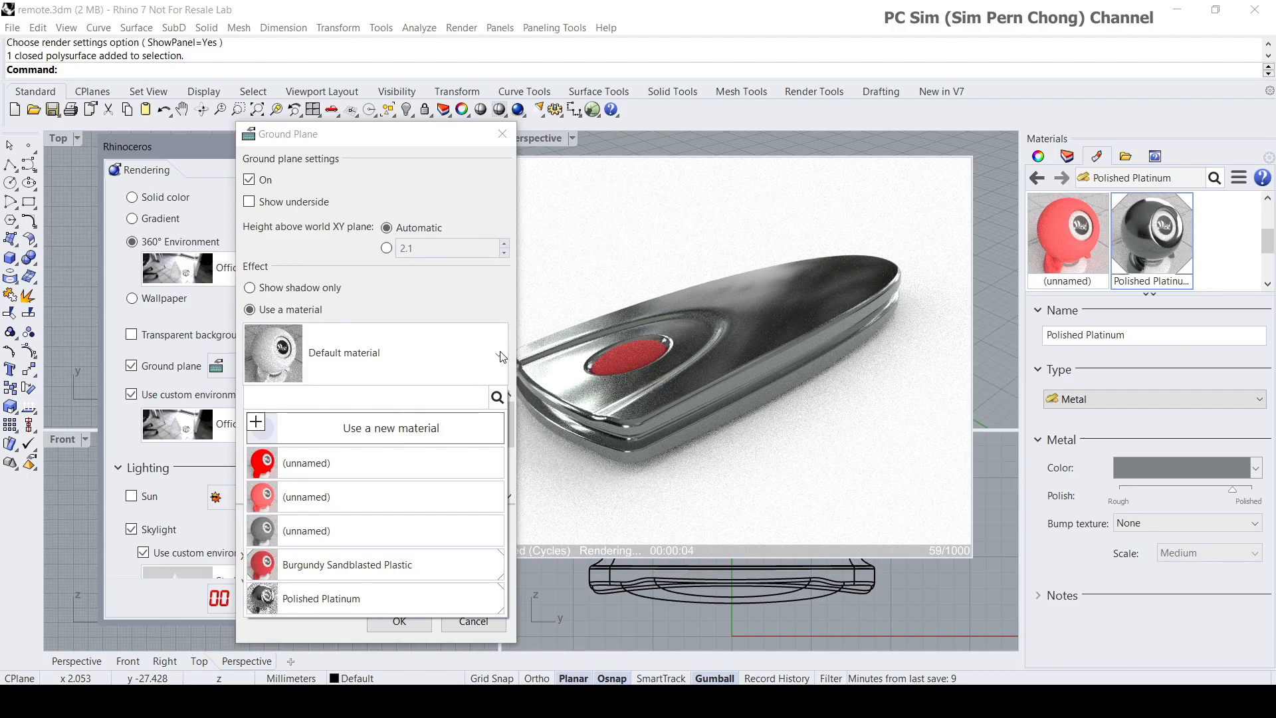
pyautogui.click(502, 356)
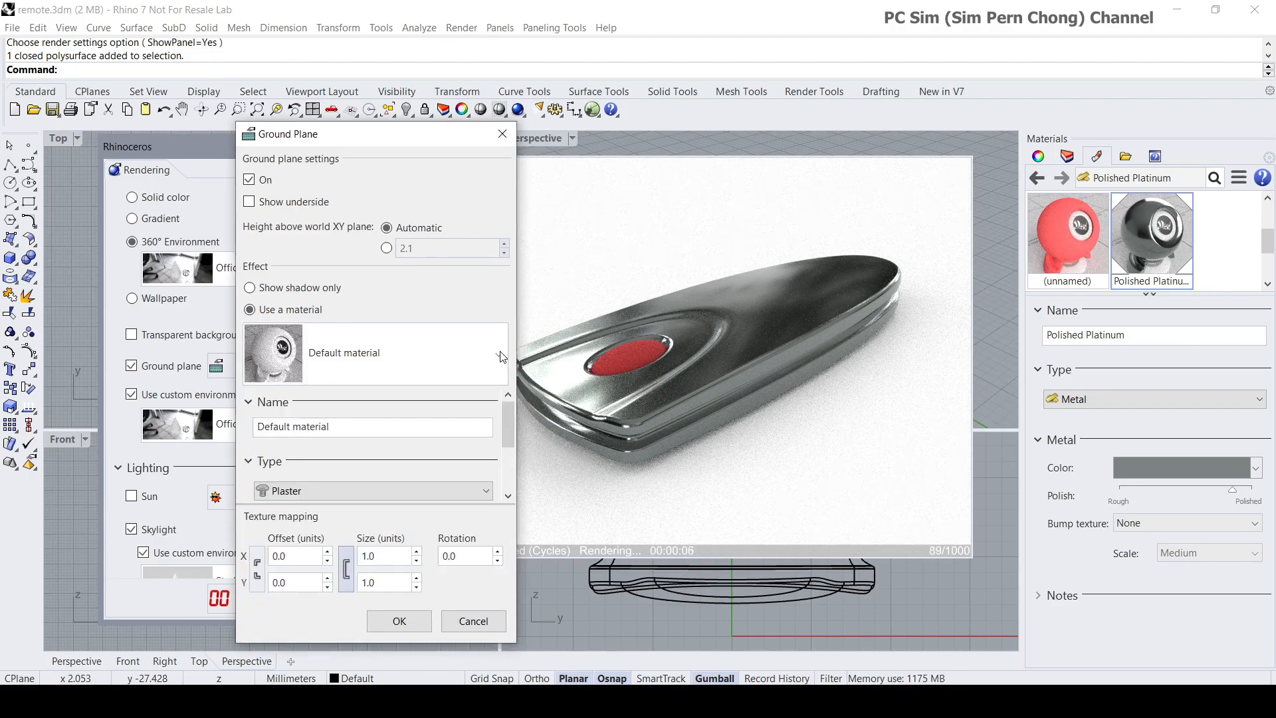
pyautogui.moveTo(434, 144); pyautogui.dragTo(368, 147)
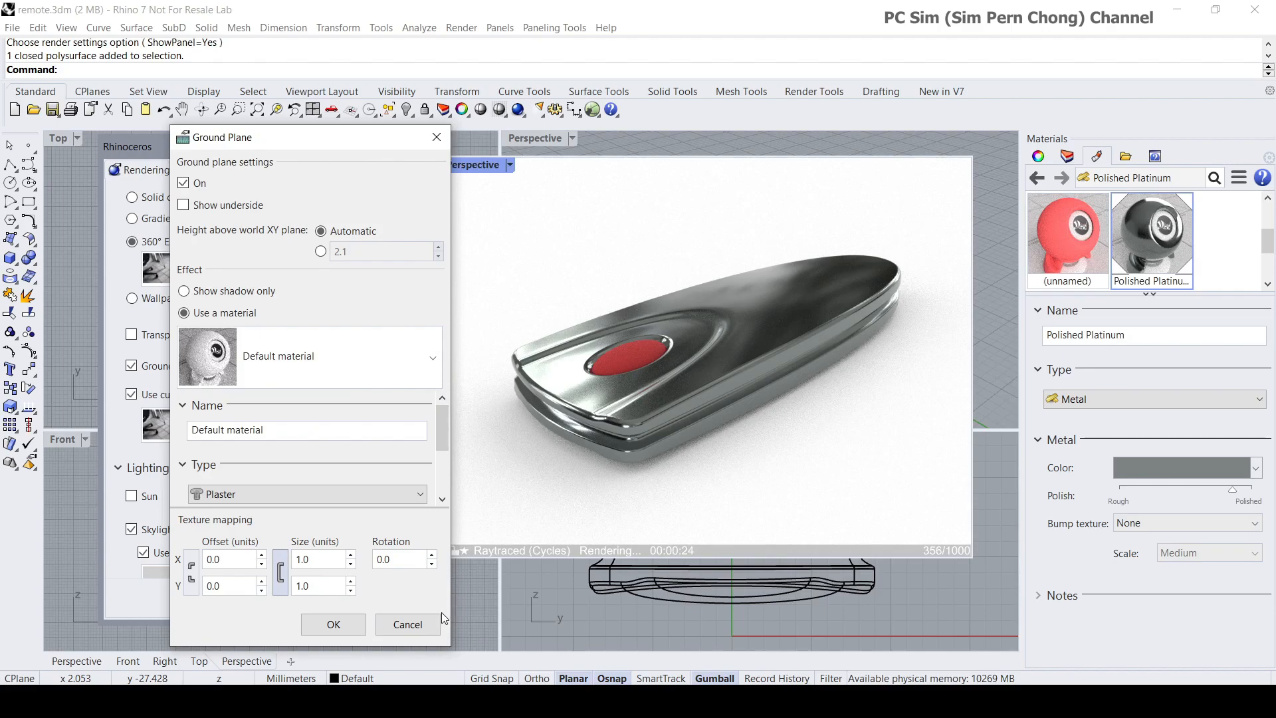
pyautogui.click(407, 624)
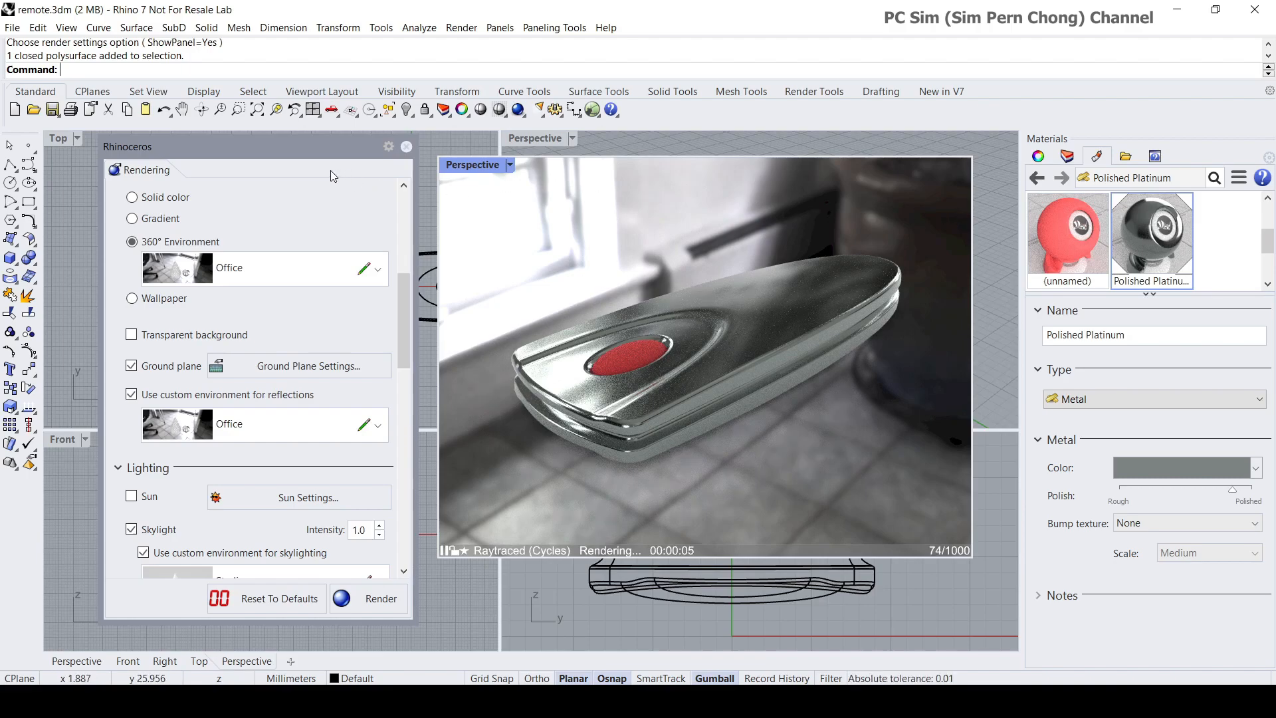
# Reopen the render content Libraries and add the African teak polished material from the Wood folder to the model
pyautogui.moveTo(294, 154); pyautogui.dragTo(287, 181)
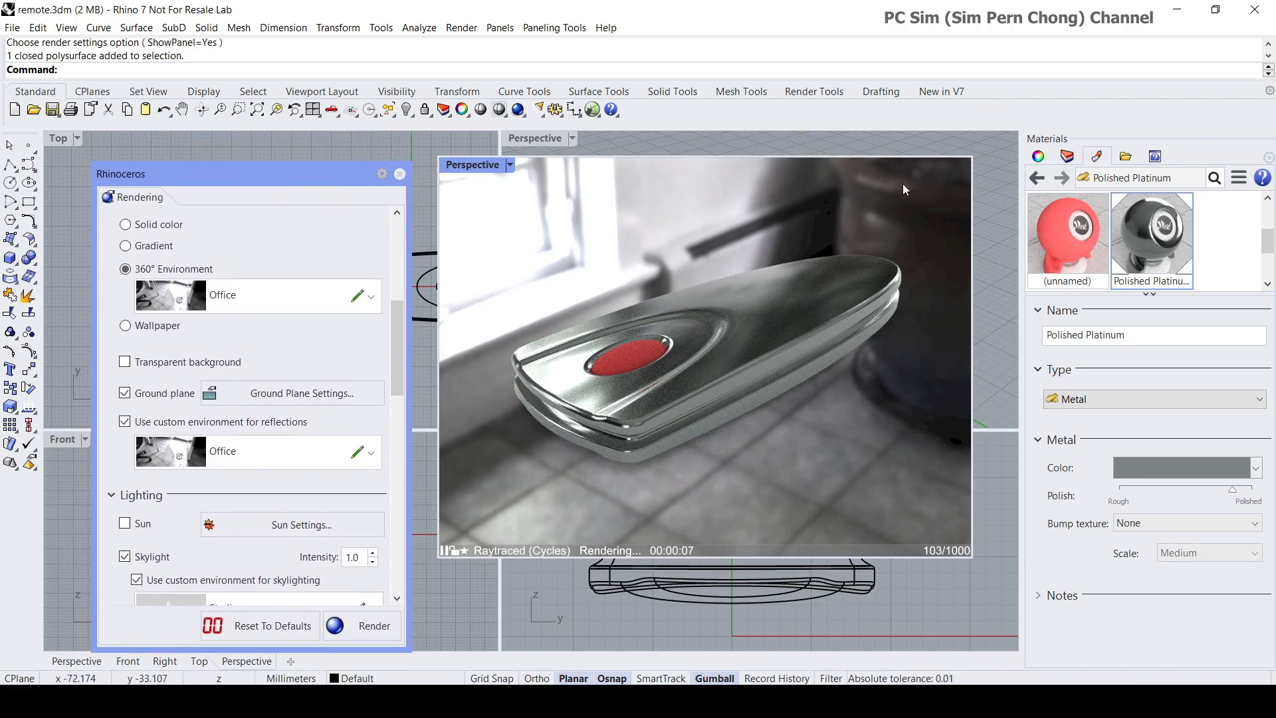
pyautogui.click(86, 70)
pyautogui.write('L')
pyautogui.press('Return')
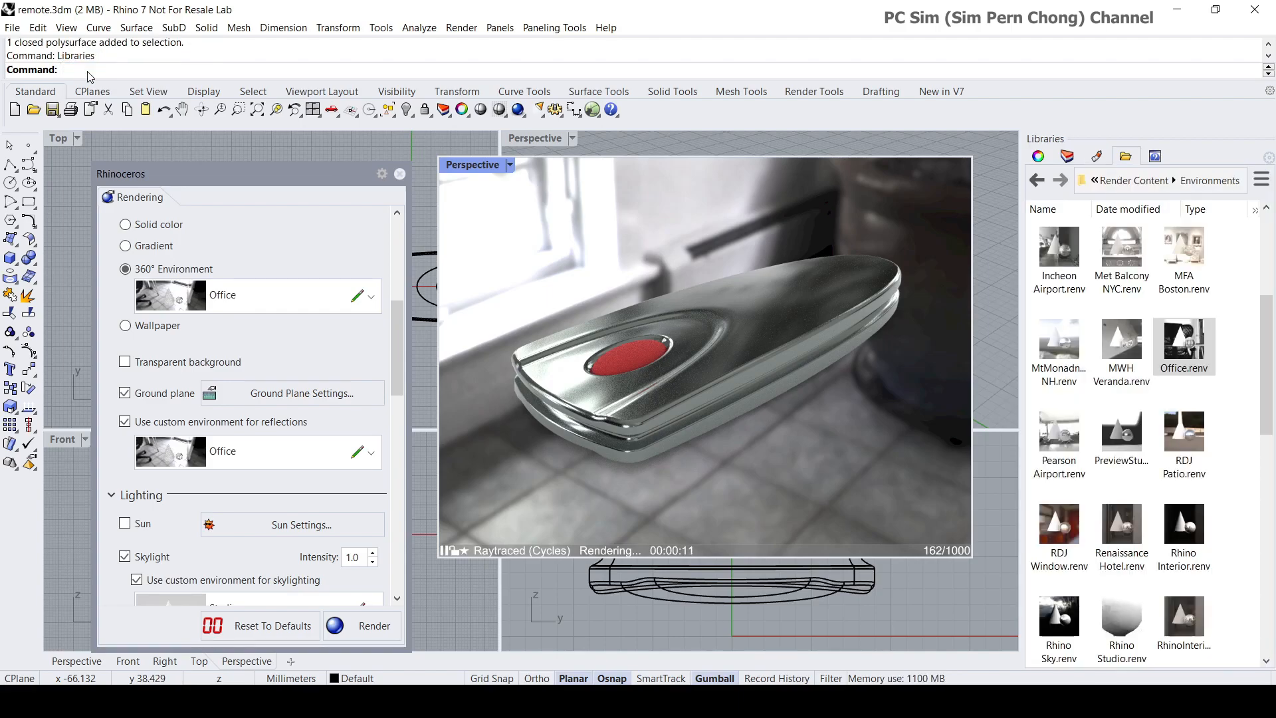
pyautogui.click(1134, 180)
pyautogui.scroll(-2, 1215, 378)
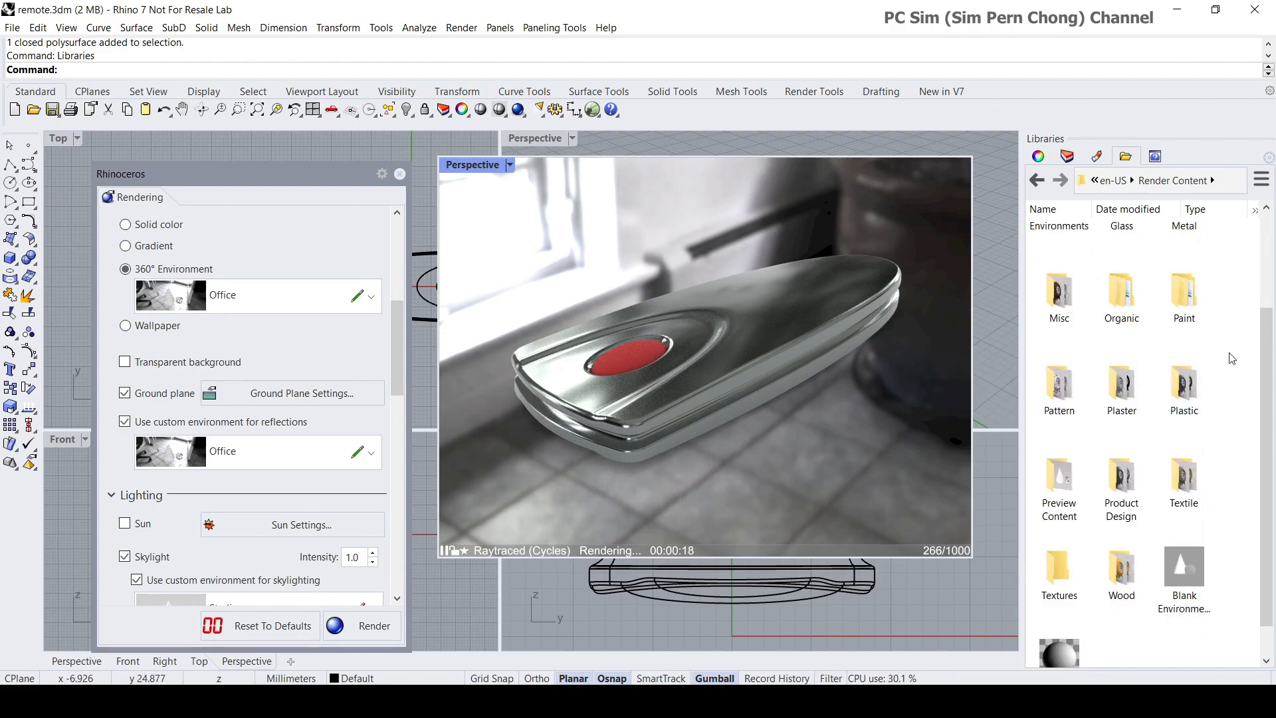
pyautogui.doubleClick(1124, 575)
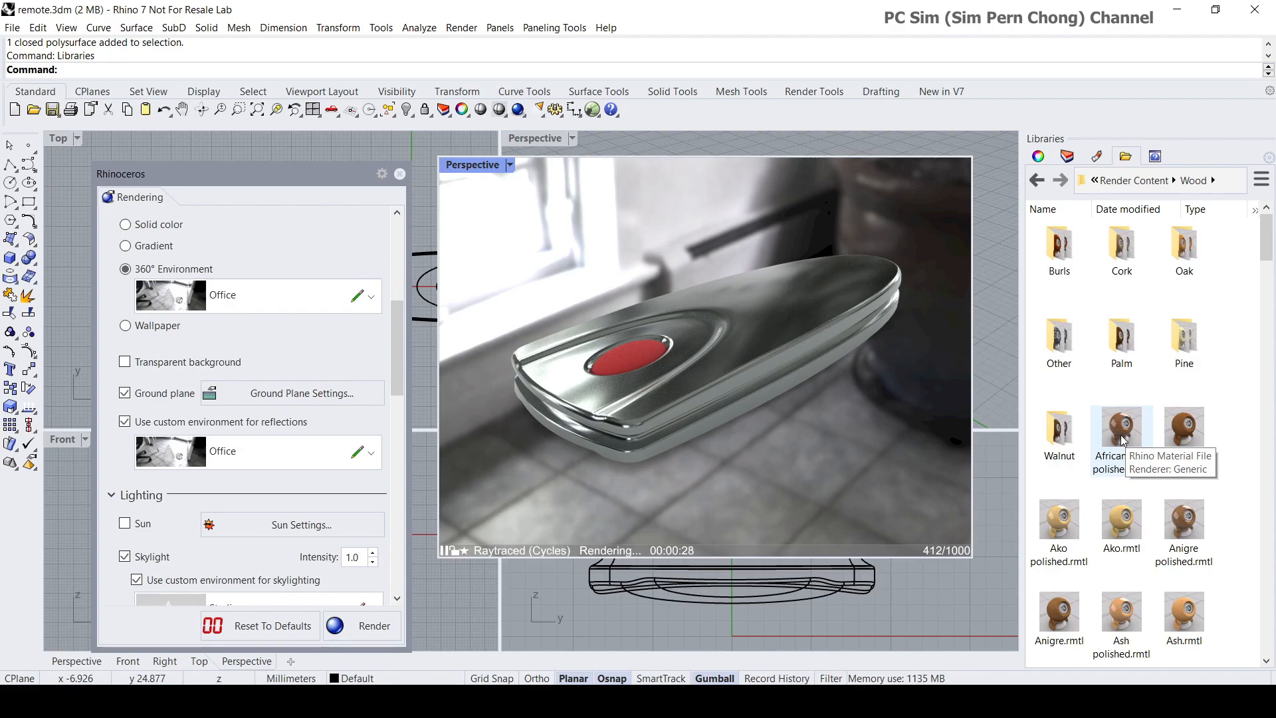
pyautogui.moveTo(1122, 435); pyautogui.dragTo(890, 469)
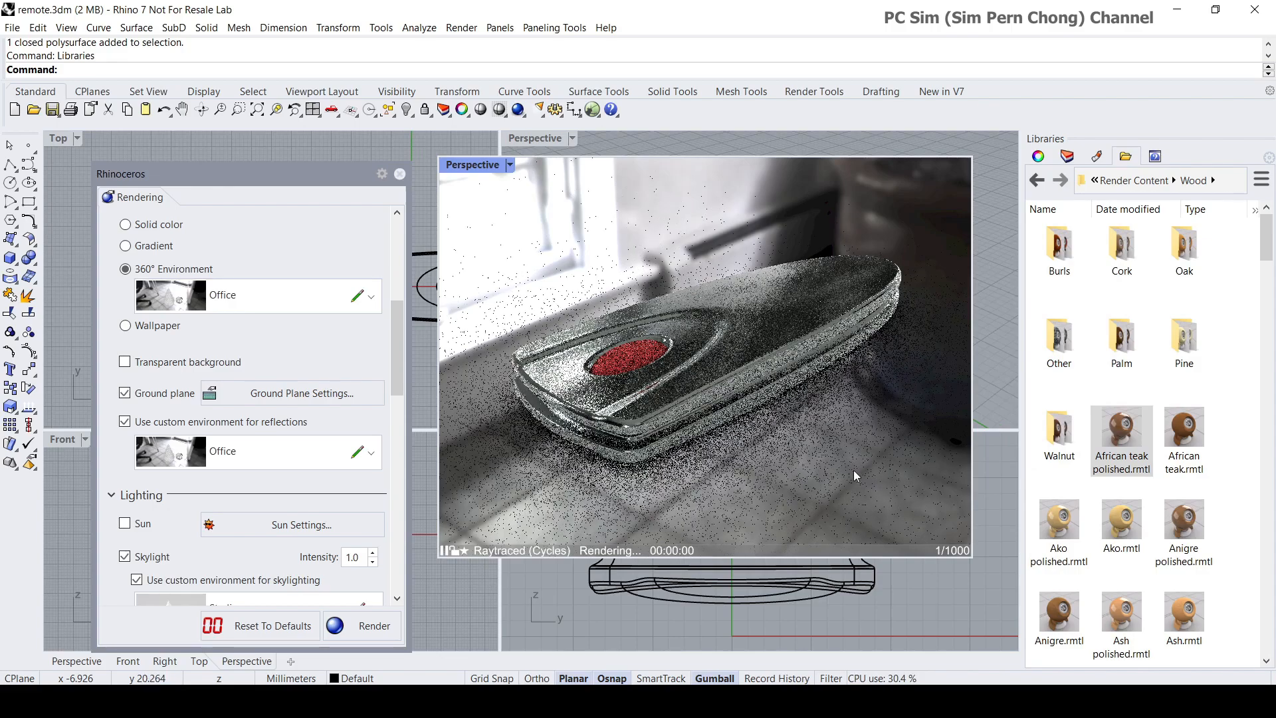
# Change the ground plane effect from shadow only to the African teak polished material and apply it
pyautogui.click(296, 394)
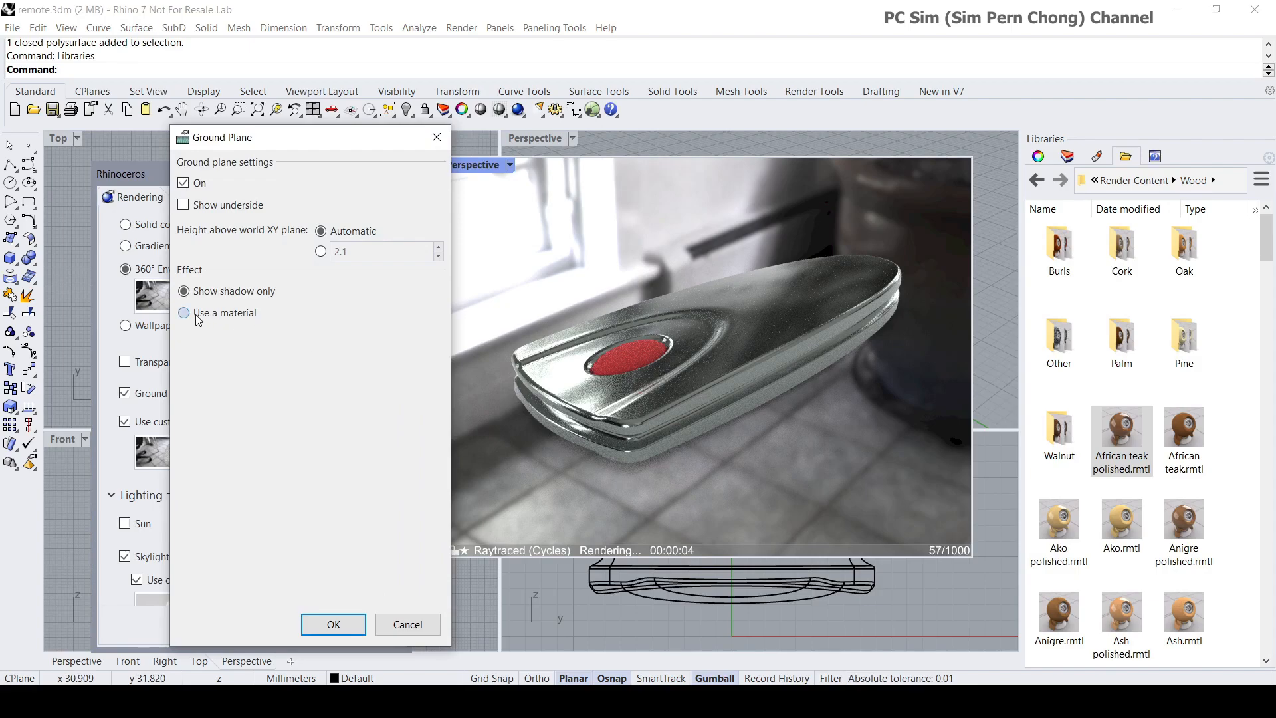
pyautogui.click(198, 317)
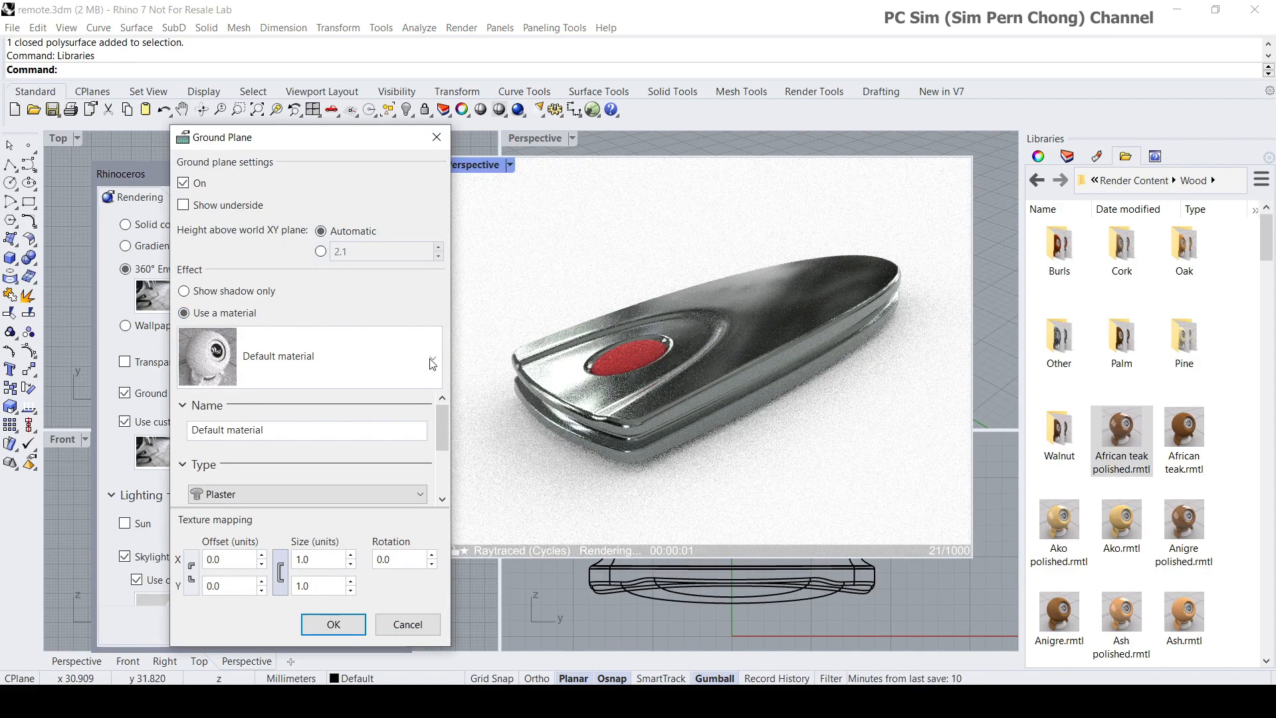
pyautogui.click(431, 362)
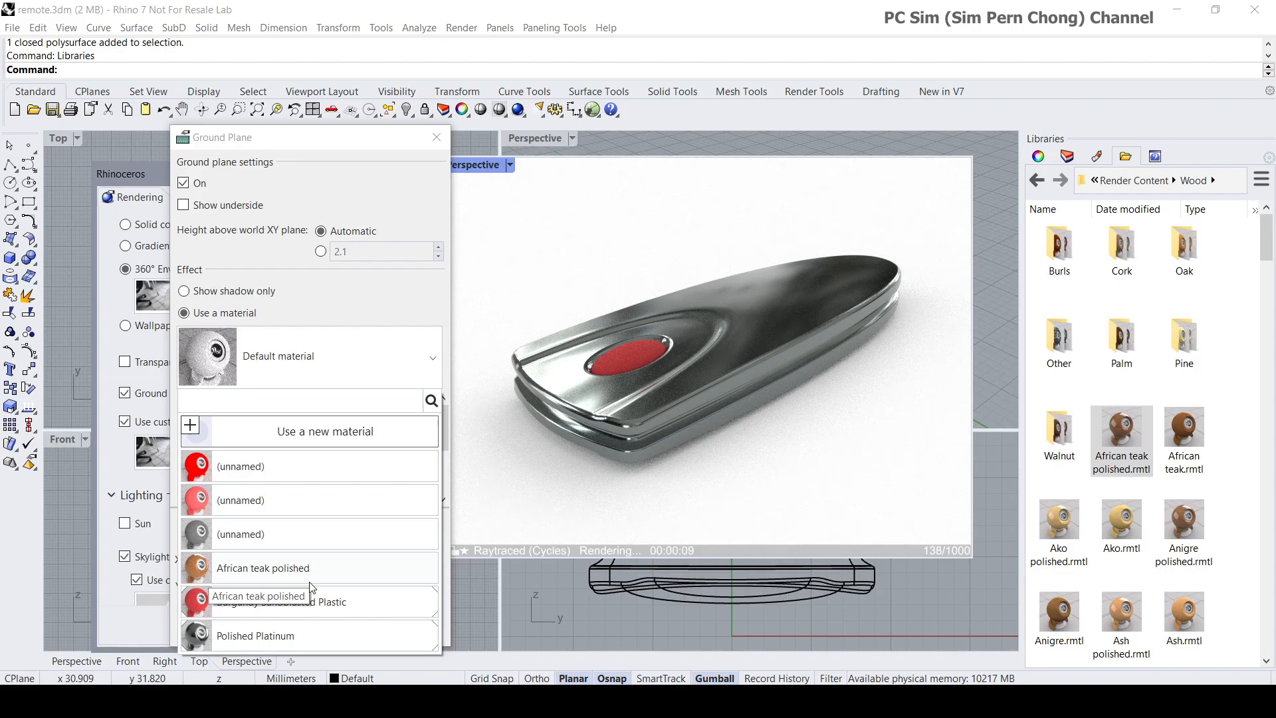
pyautogui.click(199, 570)
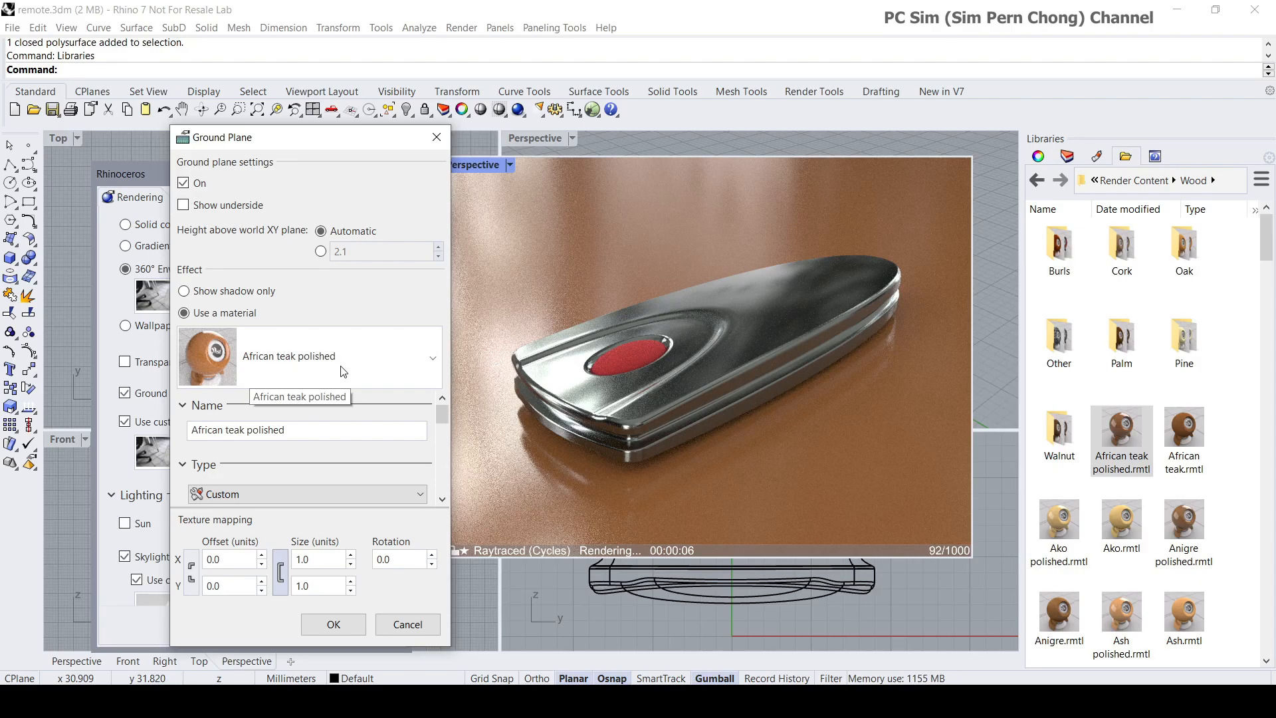
pyautogui.click(334, 624)
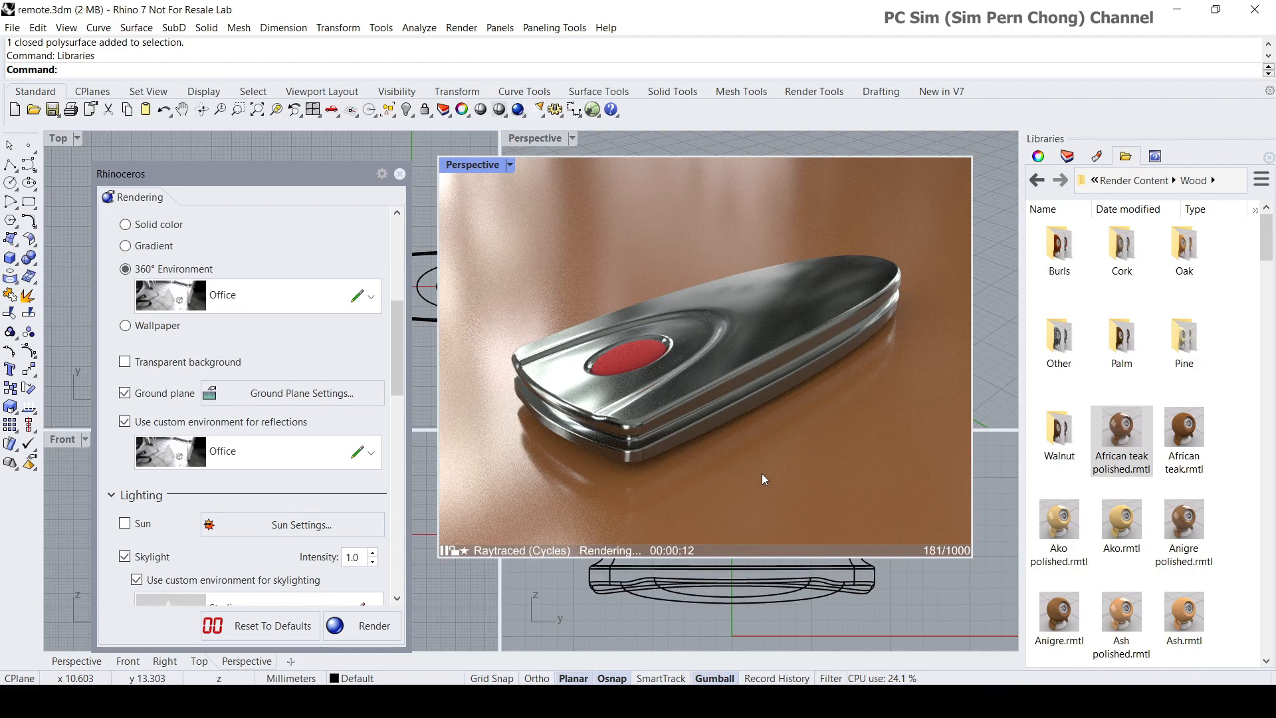
# Reframe the perspective view so the remote is seen from a slightly higher angle for the rendering
pyautogui.moveTo(395, 368); pyautogui.dragTo(388, 333)
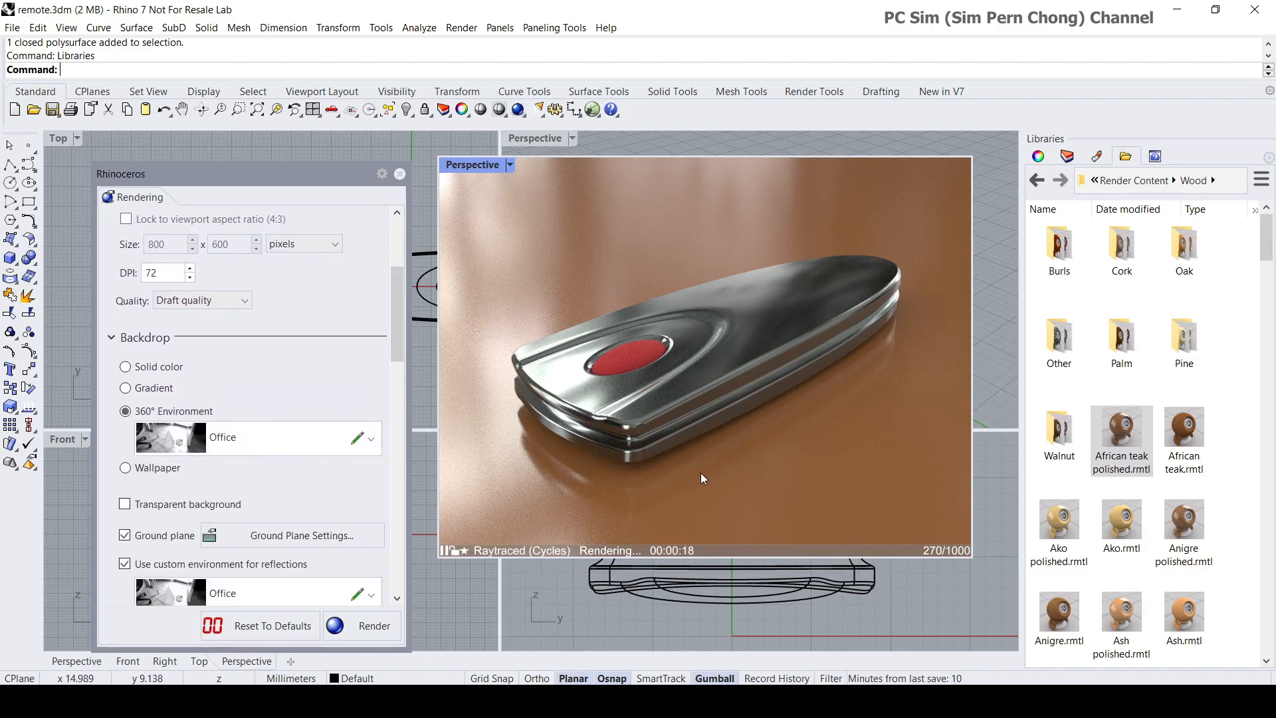
pyautogui.moveTo(724, 475); pyautogui.dragTo(763, 457, button='right')
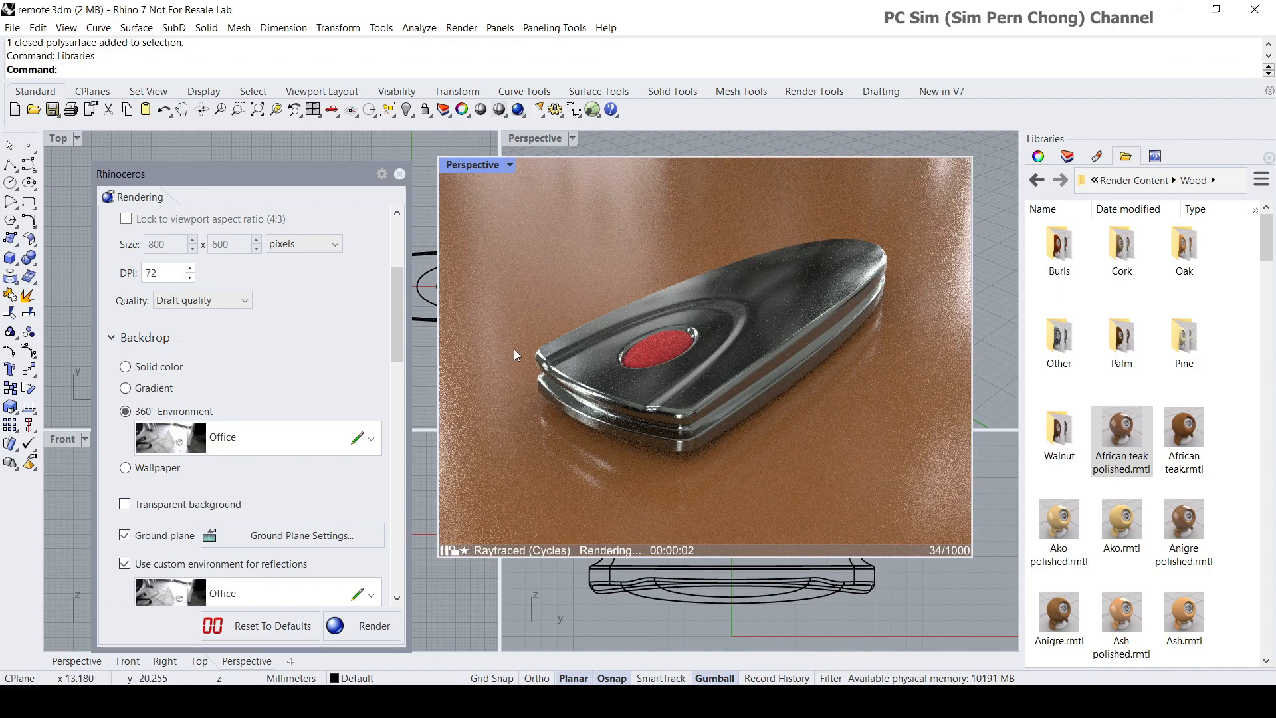
# Set the render dimensions to a custom 3200 x 2400 pixels, locked to the viewport aspect ratio
pyautogui.moveTo(227, 179); pyautogui.dragTo(239, 168)
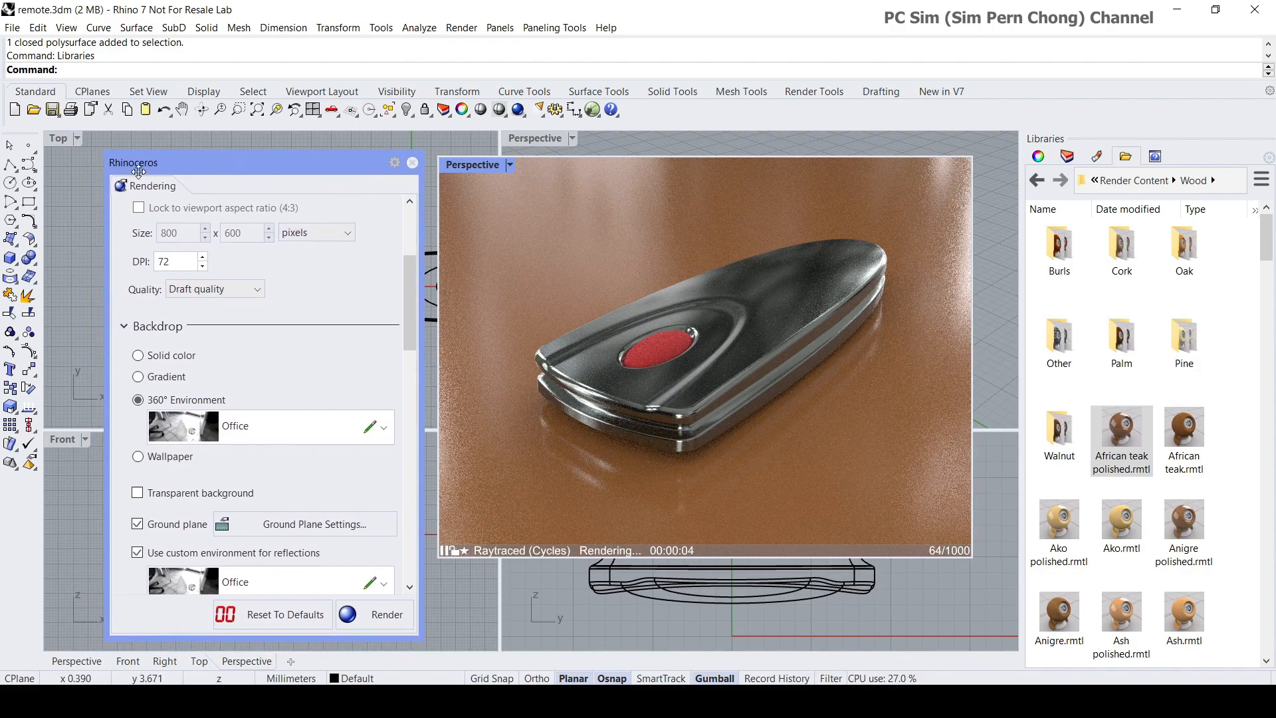
pyautogui.moveTo(408, 284); pyautogui.dragTo(405, 224)
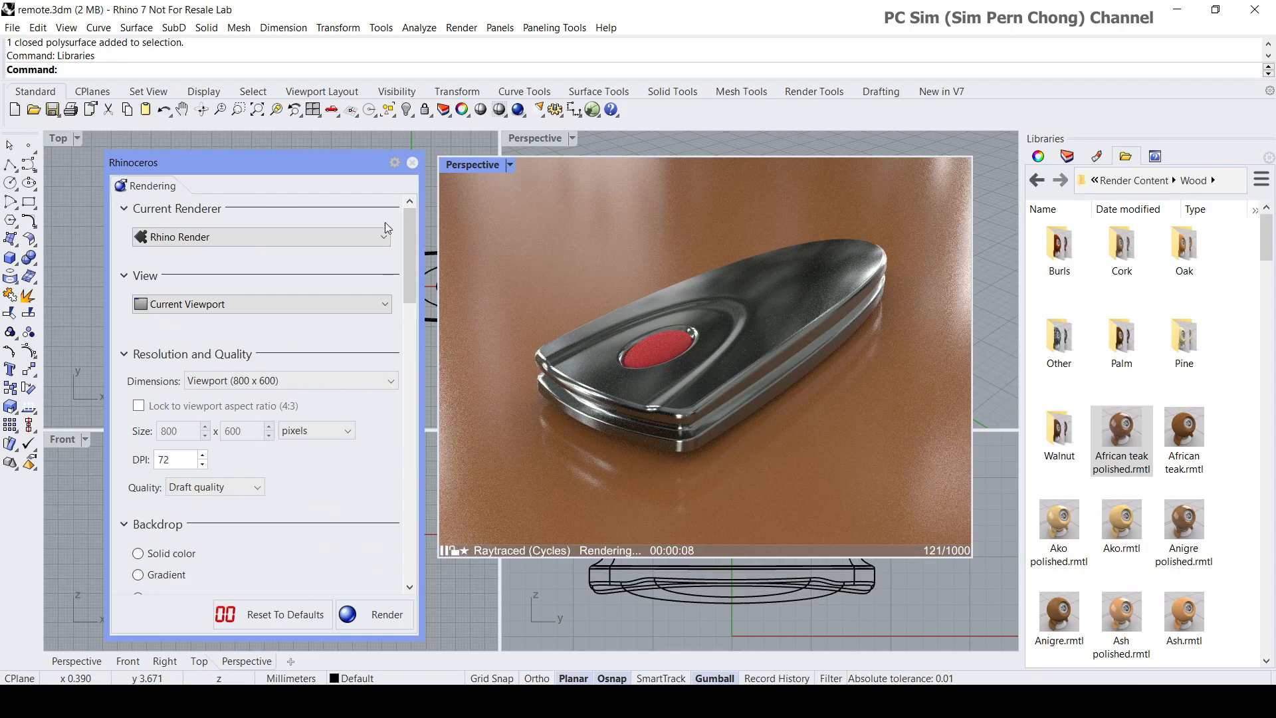
pyautogui.moveTo(408, 227); pyautogui.dragTo(403, 234)
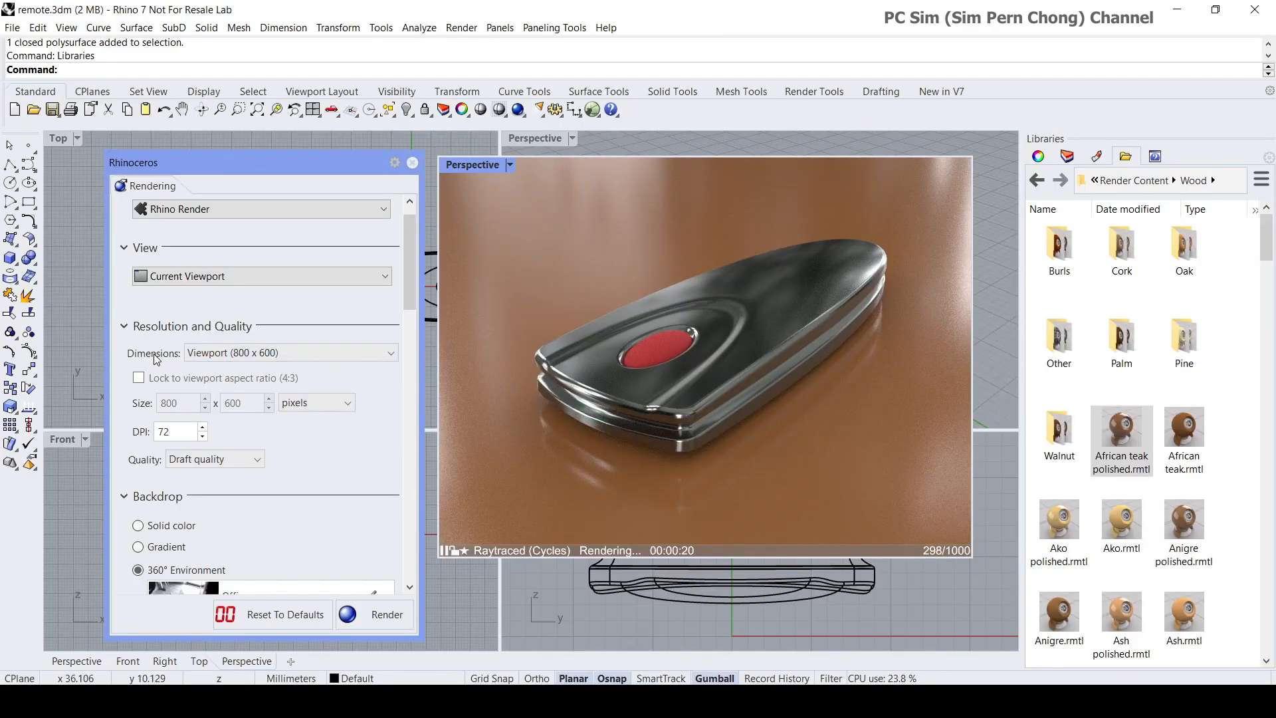
pyautogui.click(205, 353)
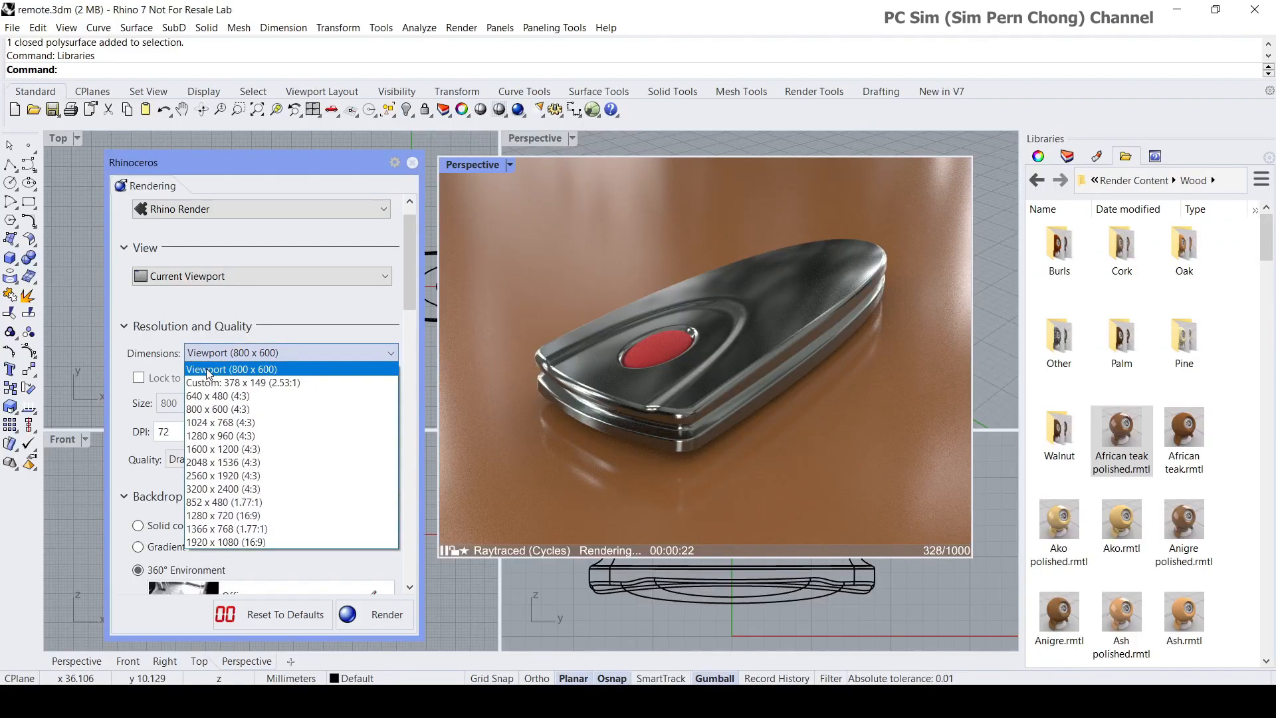
pyautogui.click(208, 384)
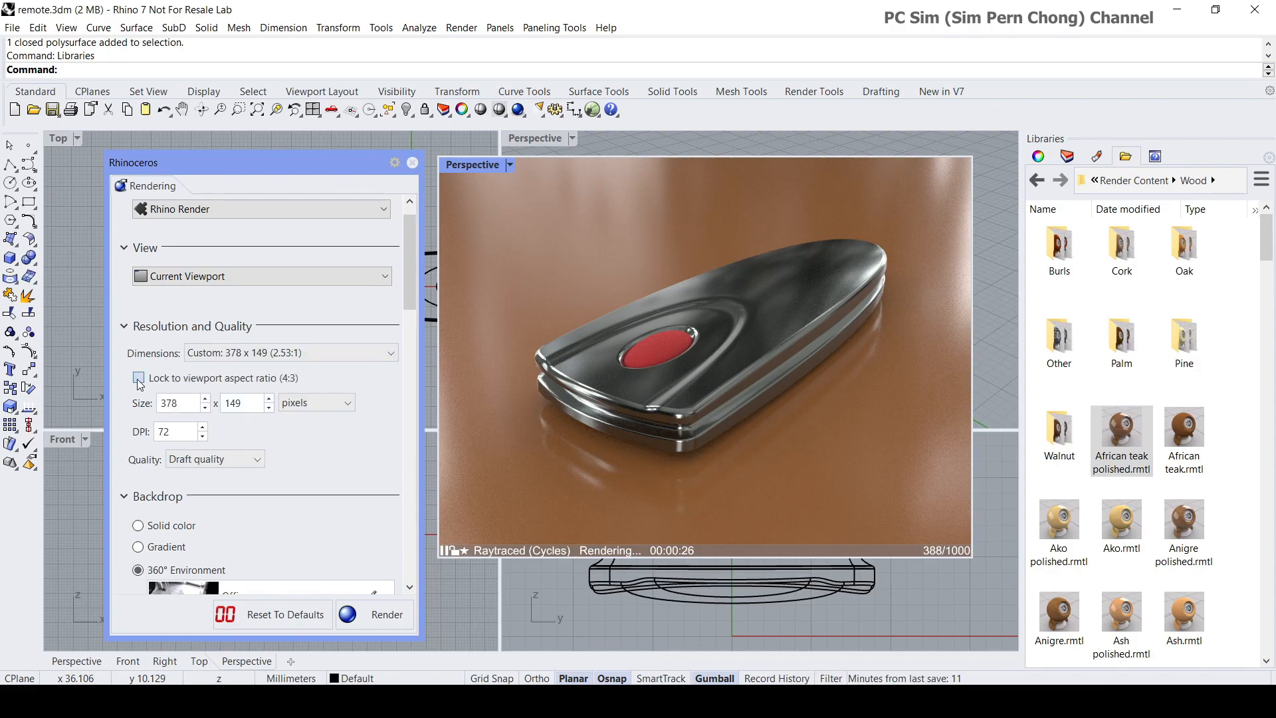
pyautogui.click(138, 378)
pyautogui.doubleClick(186, 403)
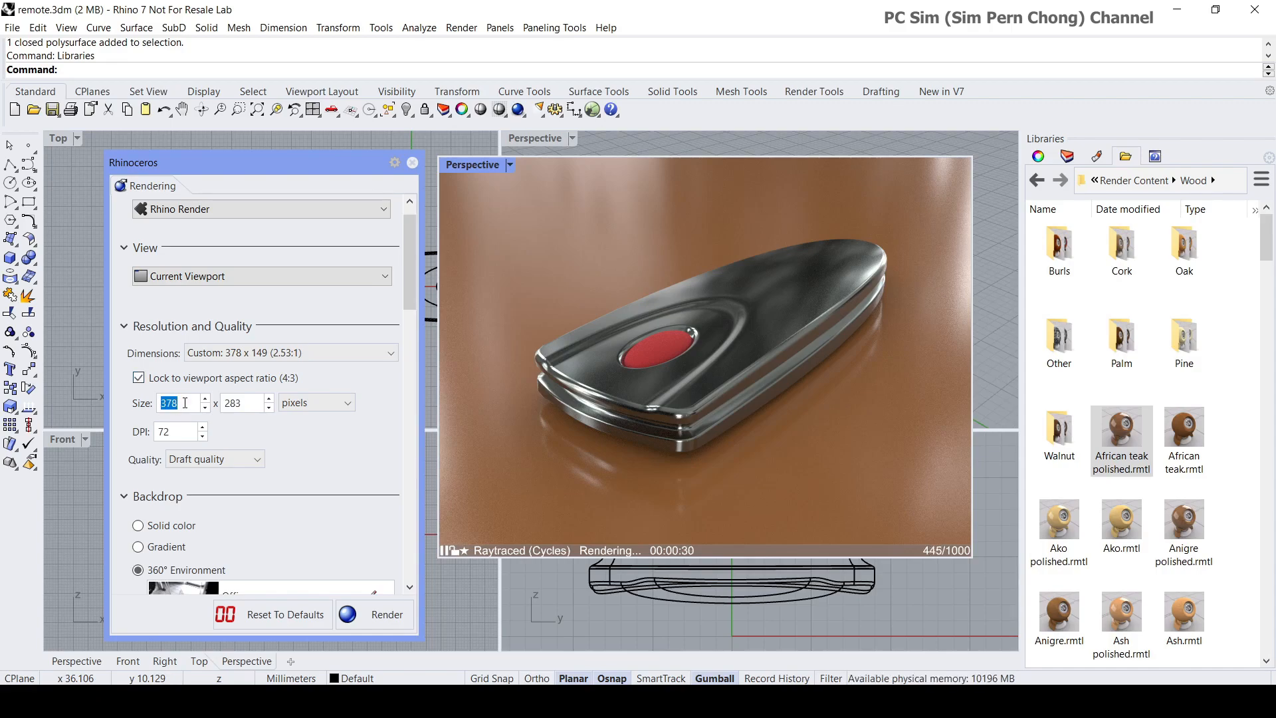
pyautogui.write('3200')
pyautogui.click(227, 407)
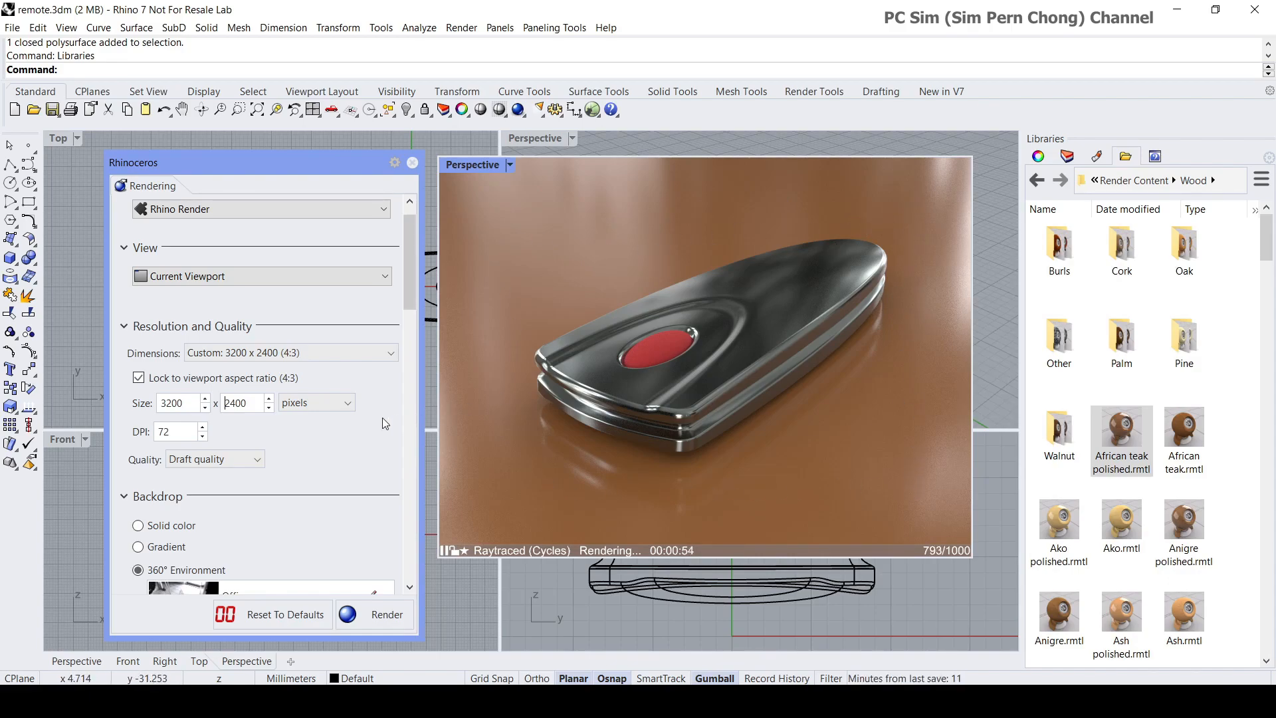
# Set the render quality to Good quality and start rendering the current viewport
pyautogui.moveTo(408, 291); pyautogui.dragTo(412, 319)
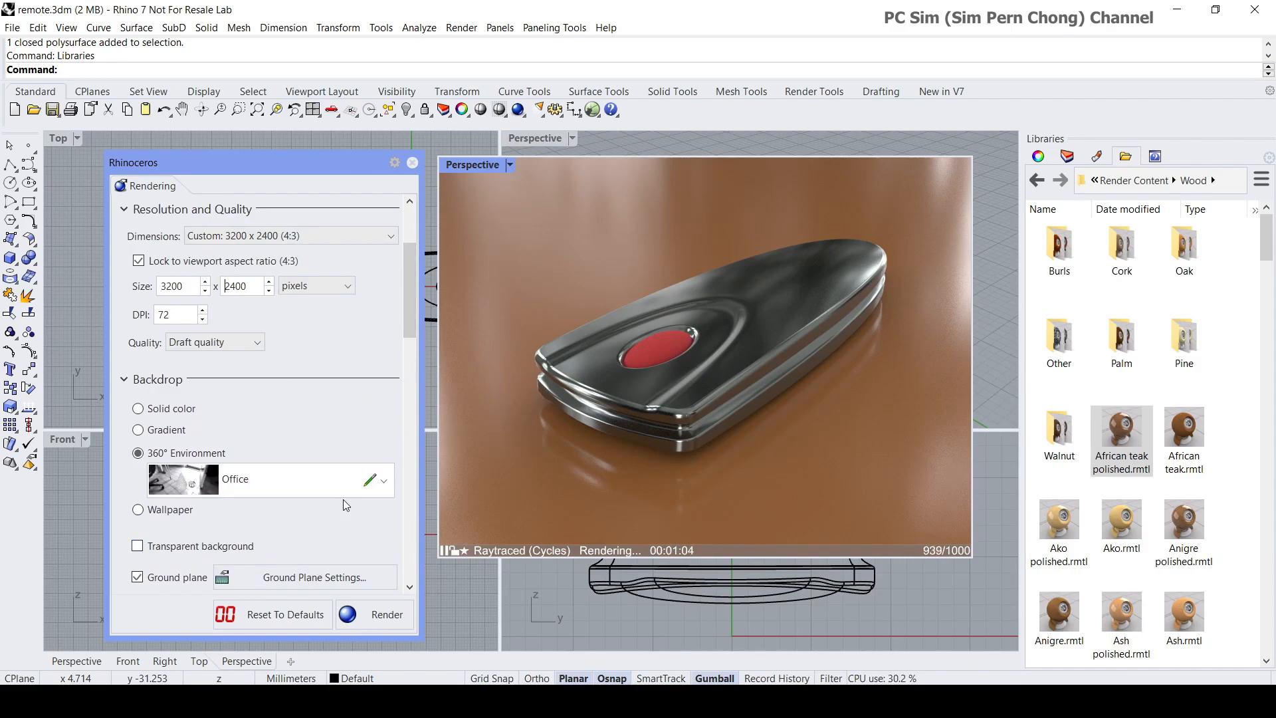
pyautogui.click(259, 343)
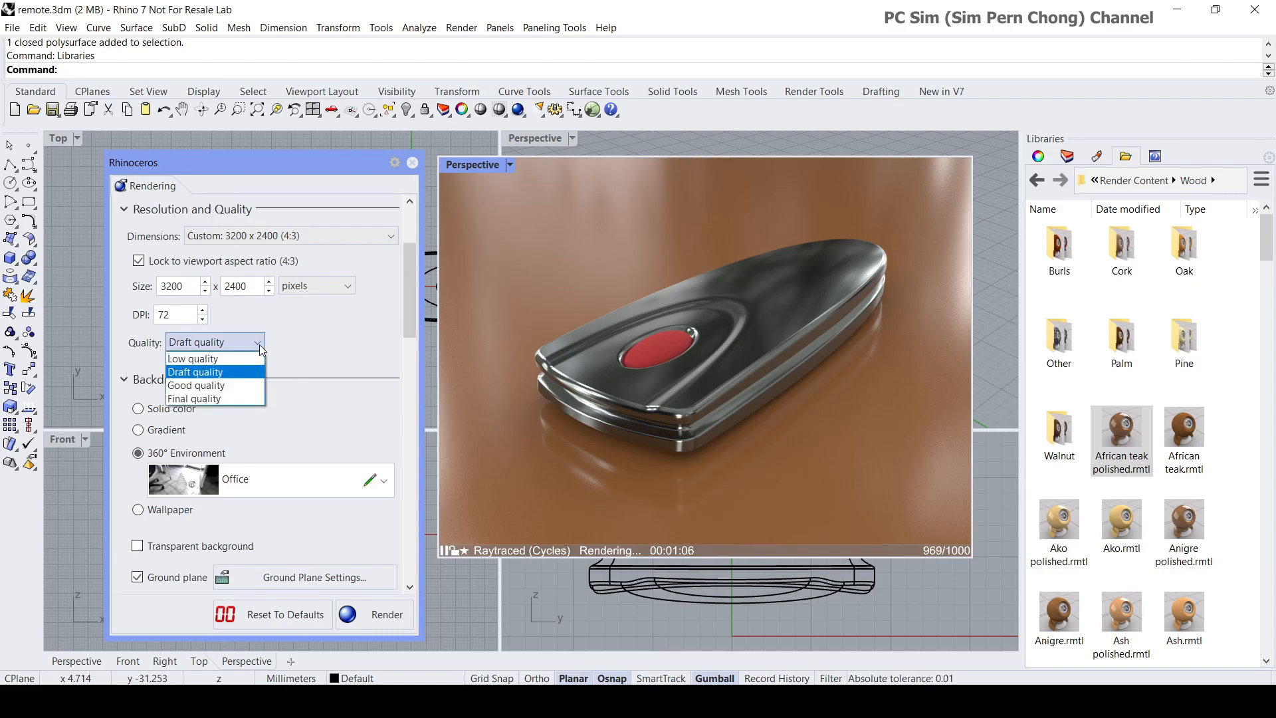
pyautogui.click(188, 388)
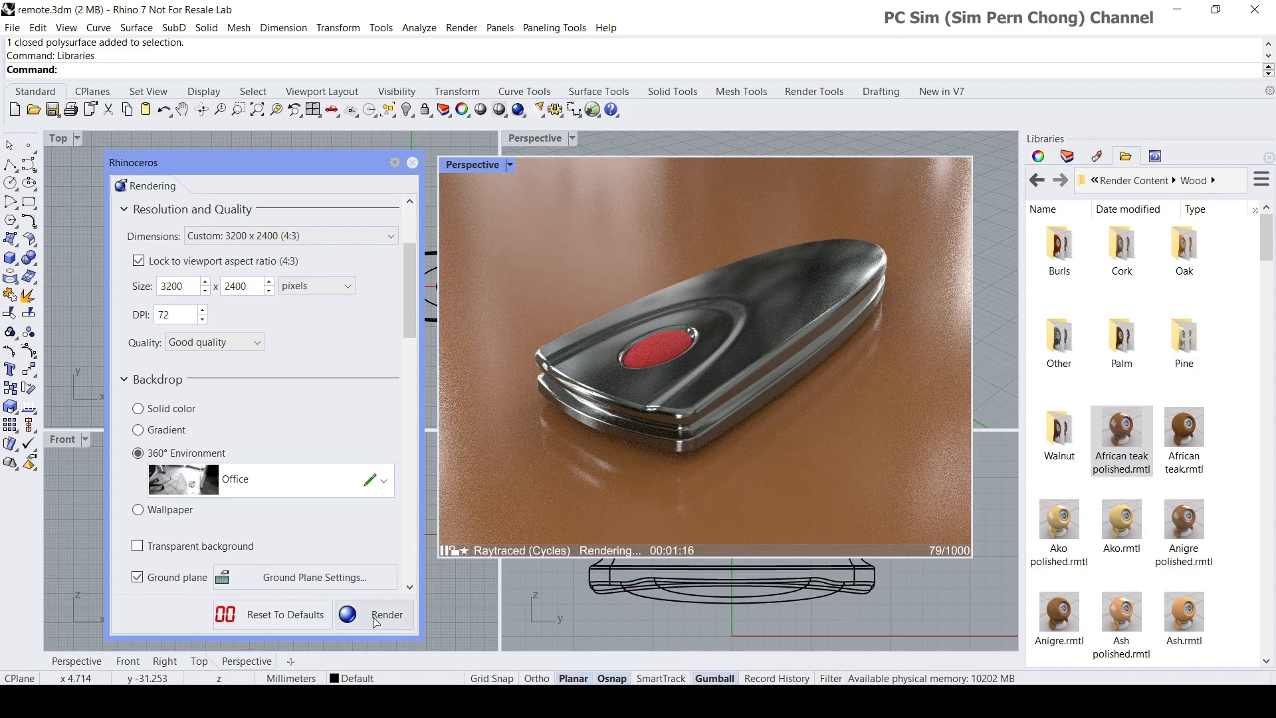
pyautogui.click(375, 617)
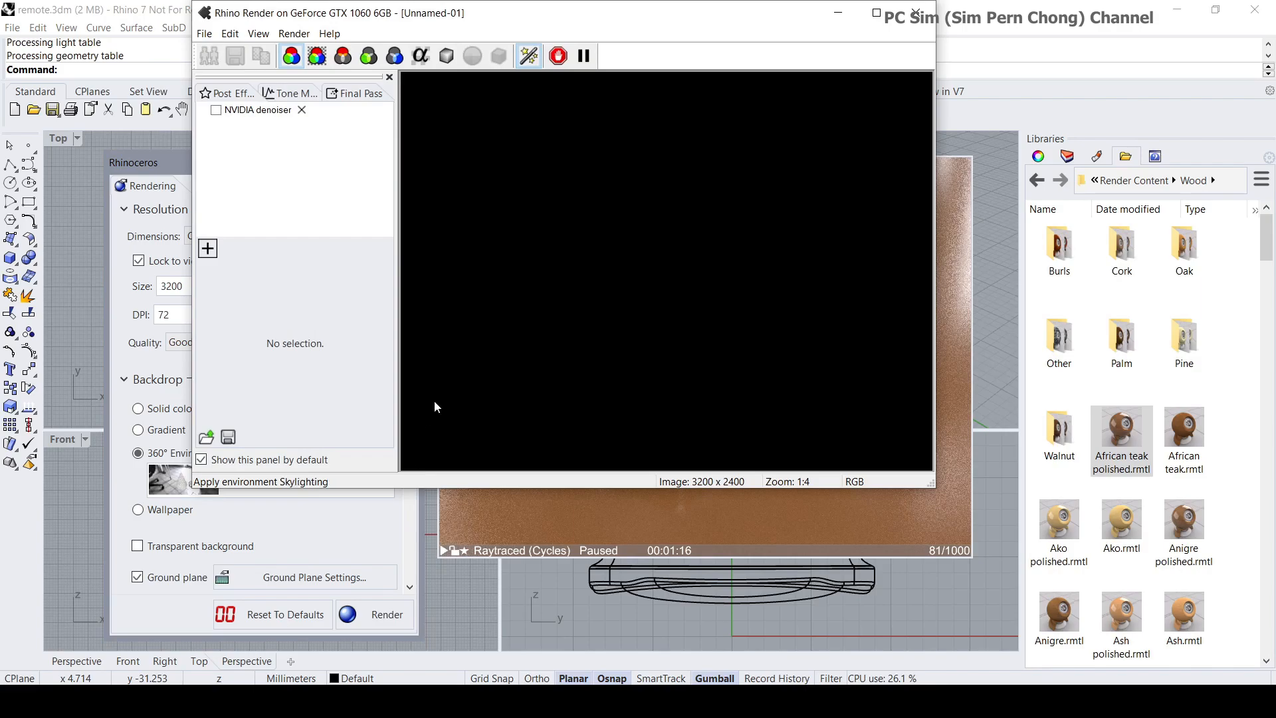
# Enable the NVIDIA denoiser for the running render and reposition the render window over the viewports
pyautogui.moveTo(521, 15); pyautogui.dragTo(599, 98)
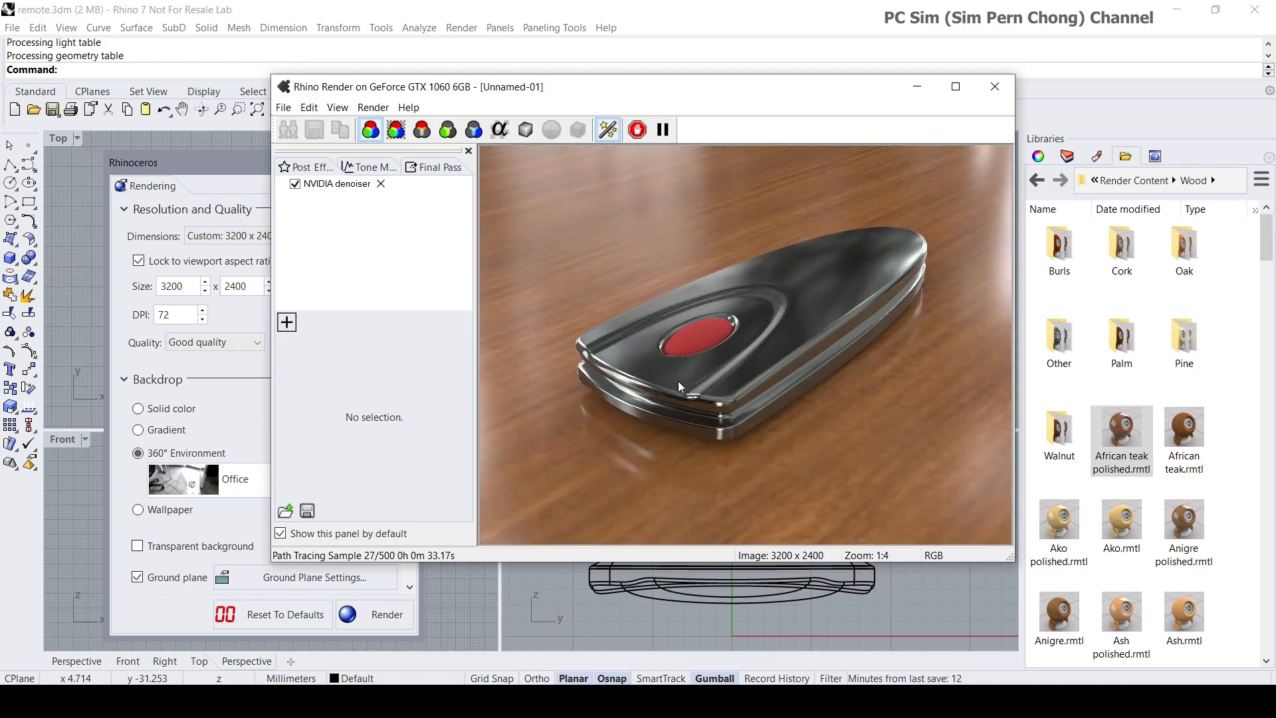
pyautogui.moveTo(661, 89); pyautogui.dragTo(628, 100)
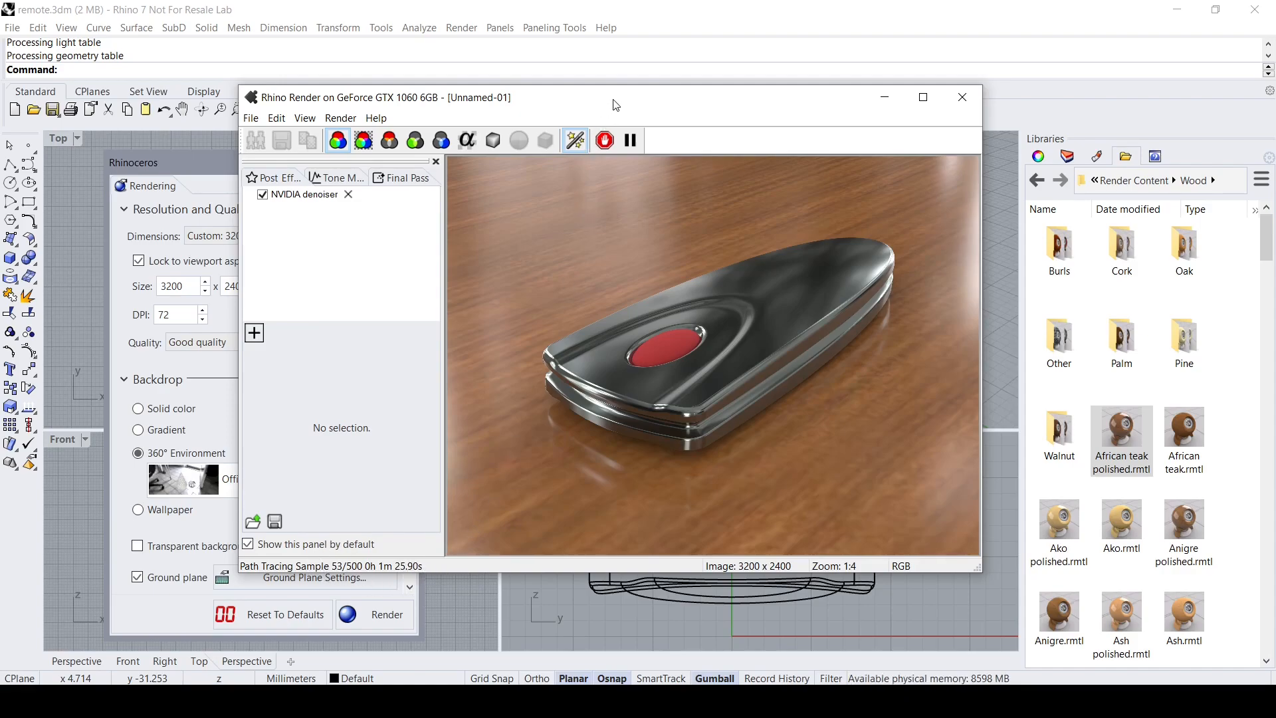
pyautogui.moveTo(613, 99); pyautogui.dragTo(597, 105)
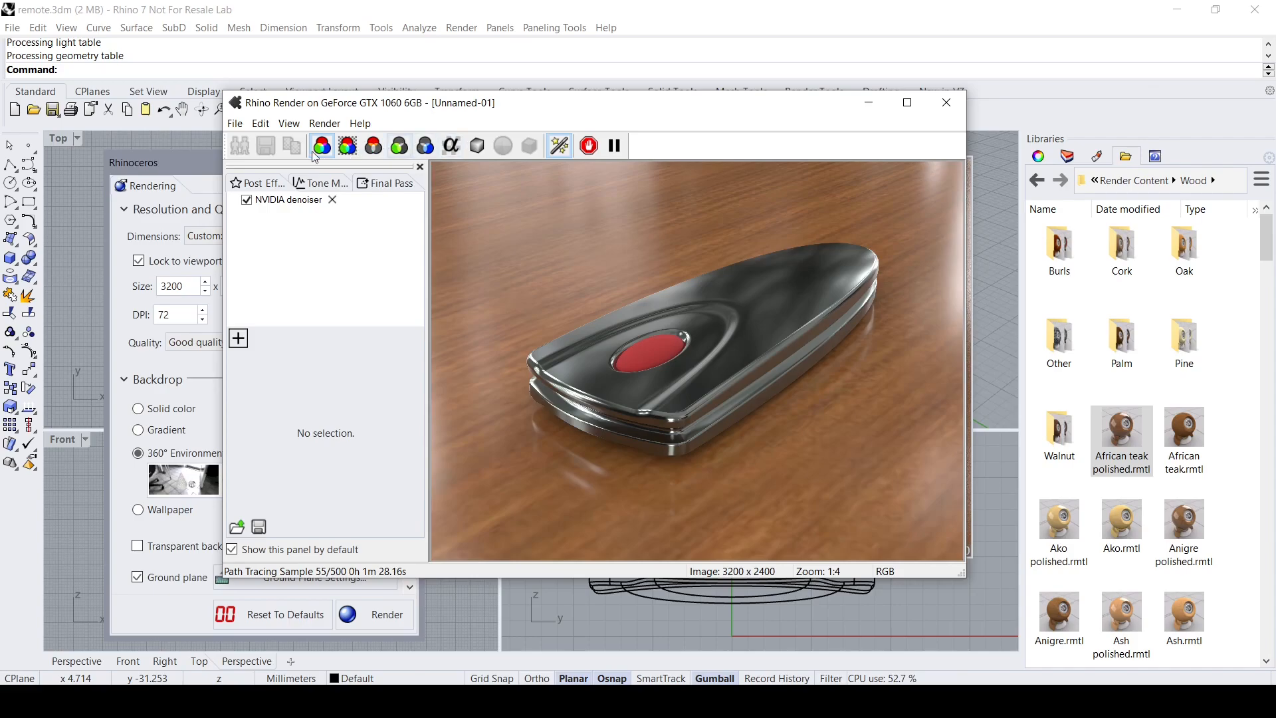